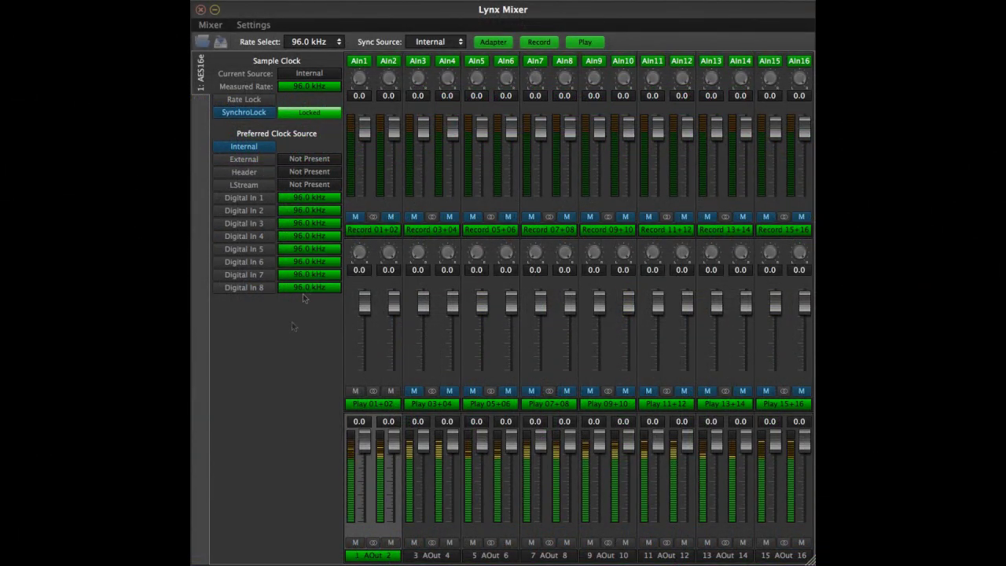
- Hide and then restore the clock settings panel and the record strips
click(493, 41)
click(540, 42)
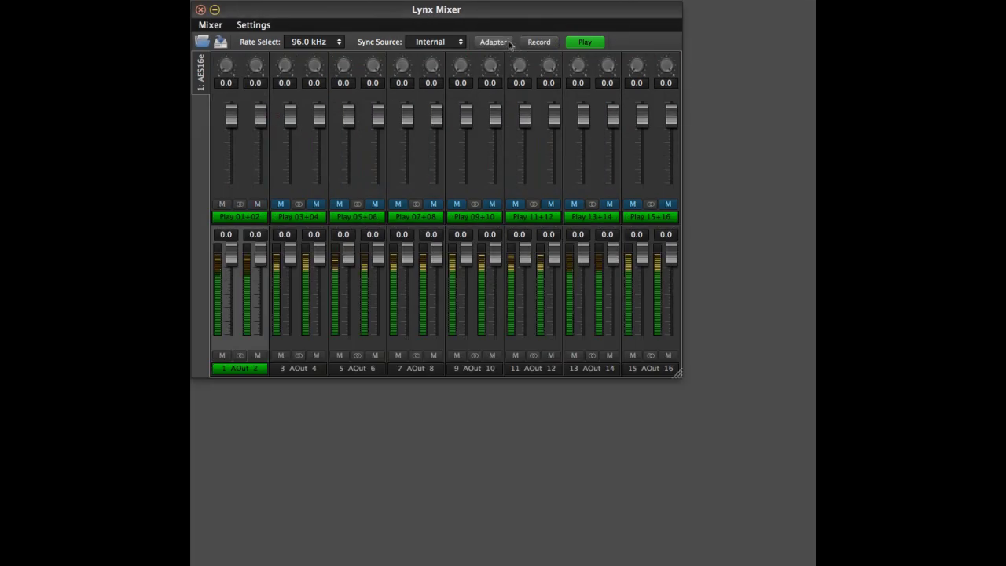
click(493, 41)
click(542, 43)
- Open About Lynx Mixer from the Mixer menu to see version 1.0 Build 56A and firmware details
click(210, 24)
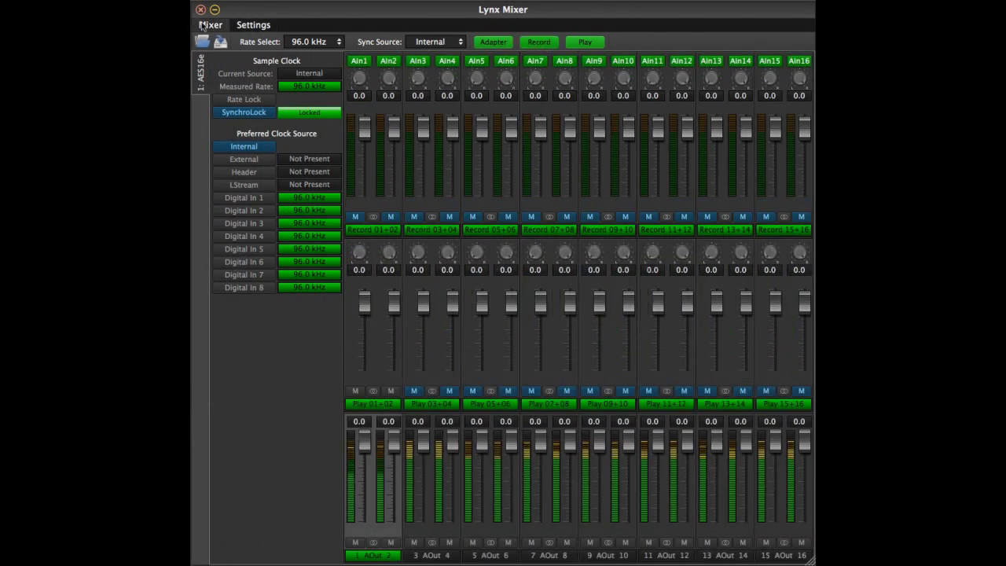
mouse_move(266, 29)
mouse_move(196, 29)
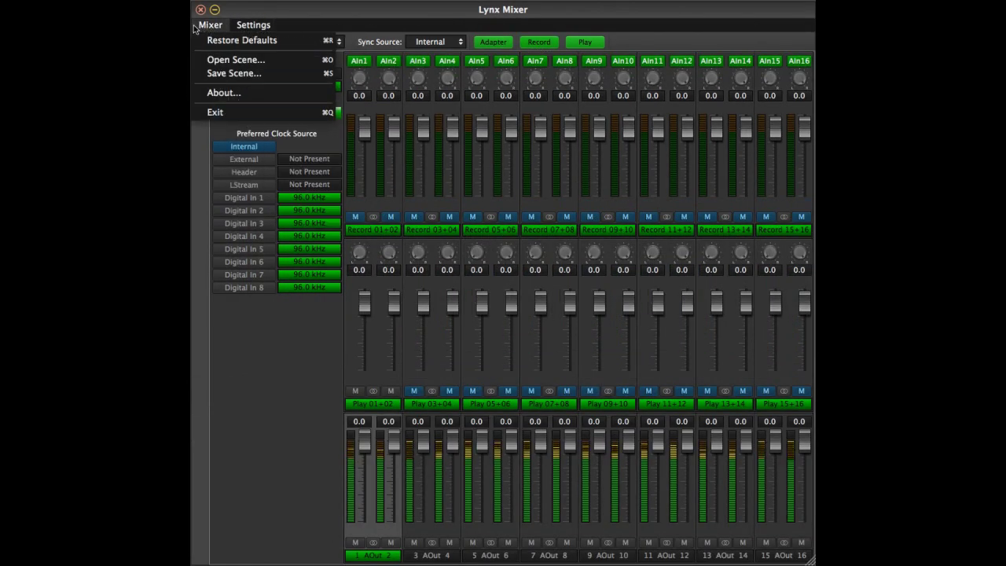
click(242, 381)
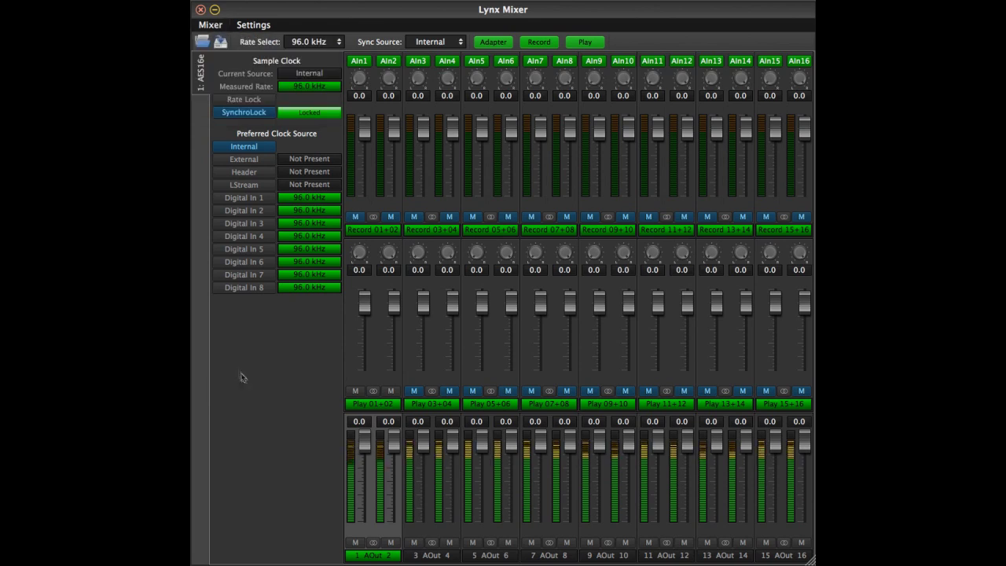
click(221, 27)
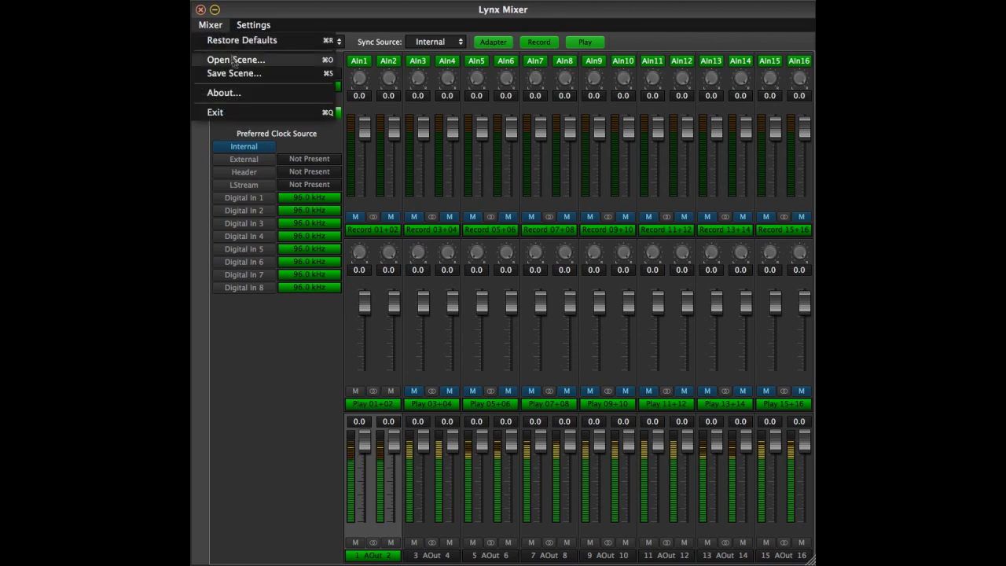
click(239, 93)
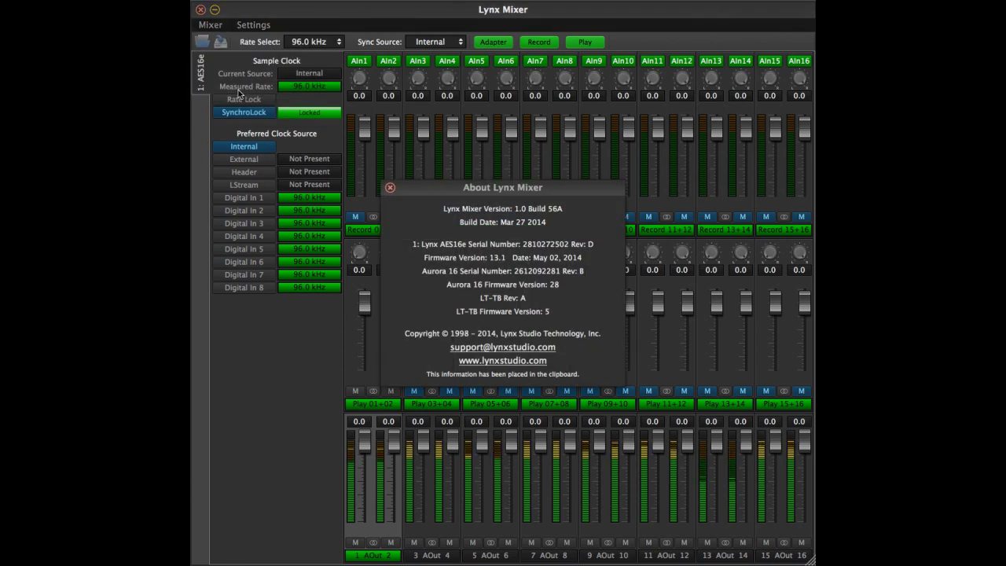
- Close the About window and browse the Settings menu
click(389, 189)
click(253, 24)
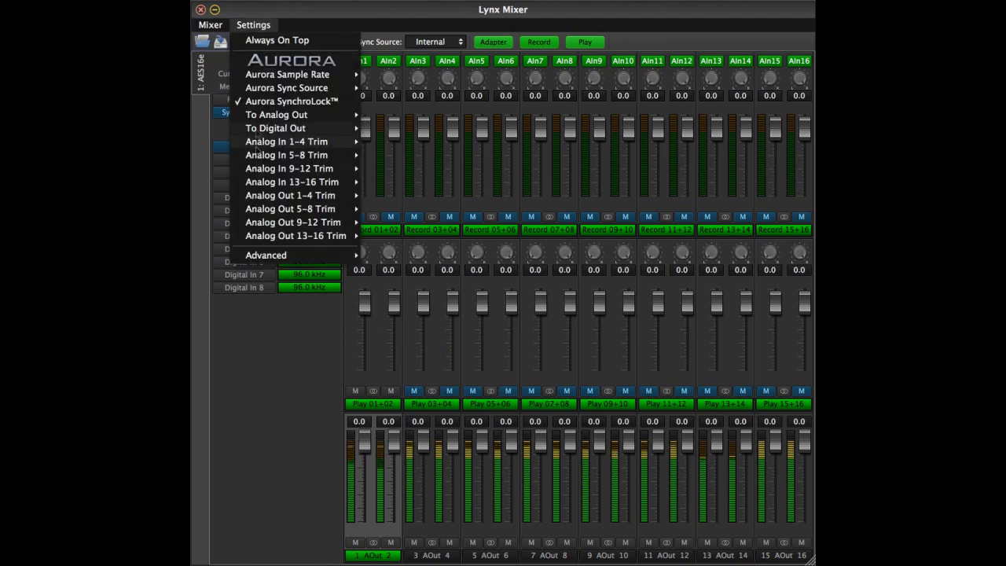
mouse_move(271, 257)
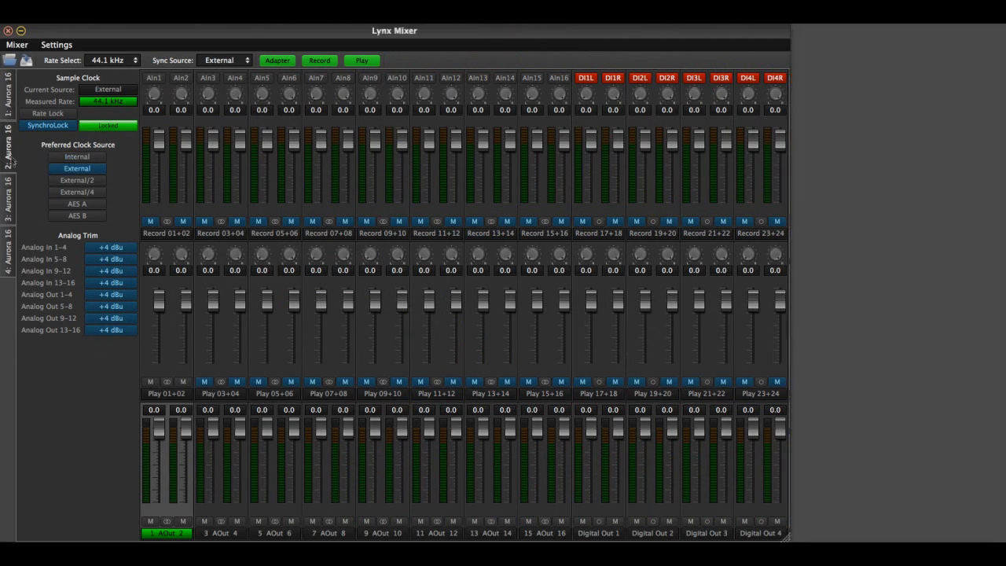
- View the fourth Aurora 16, return to the first, and show the Advanced settings options
click(7, 247)
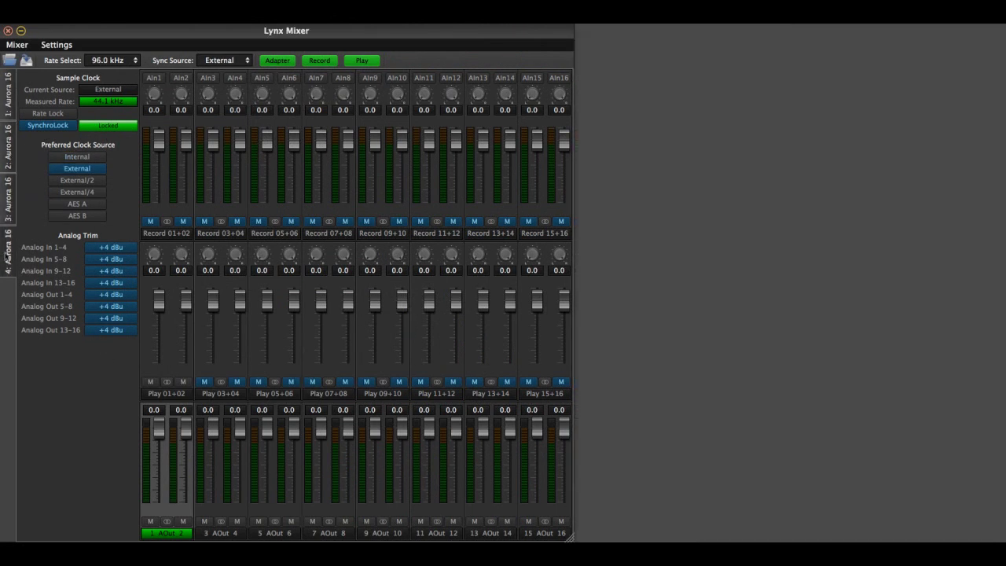
click(9, 98)
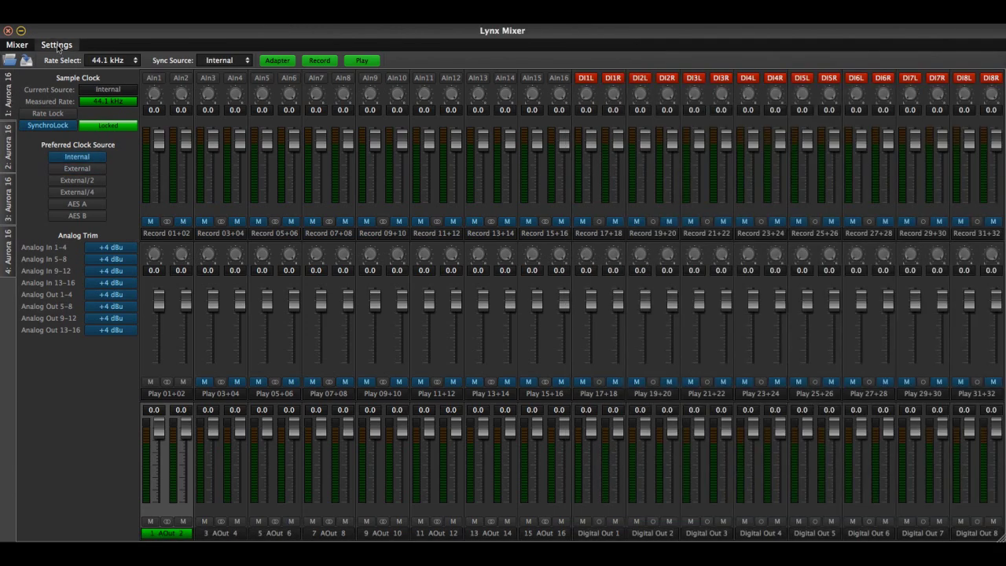
click(57, 45)
mouse_move(70, 77)
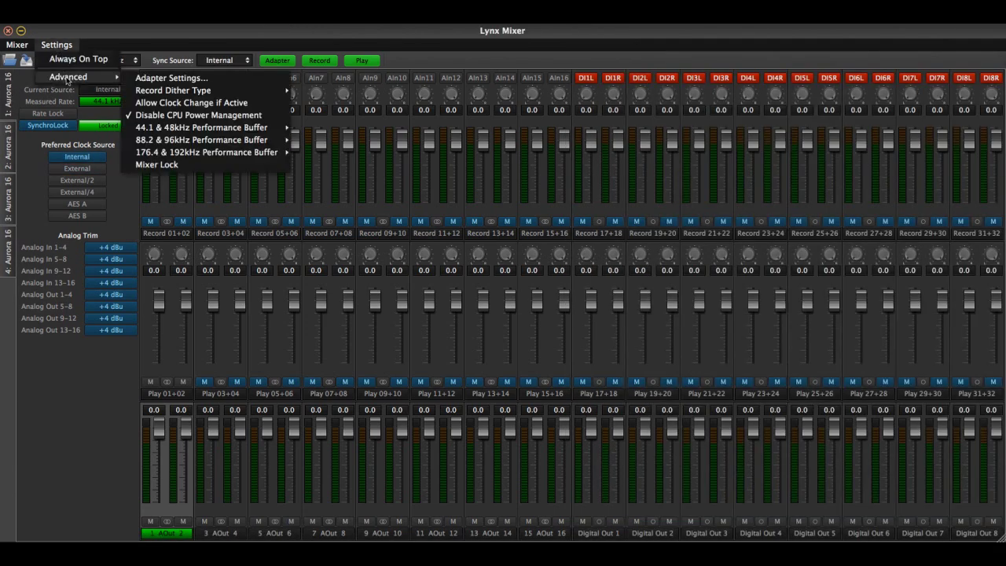
click(164, 77)
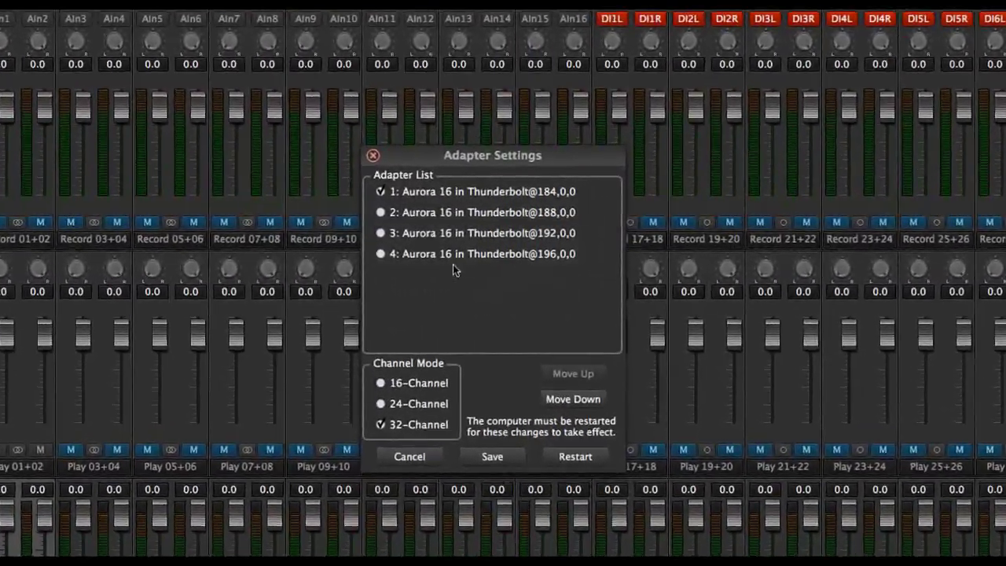
click(453, 254)
click(573, 398)
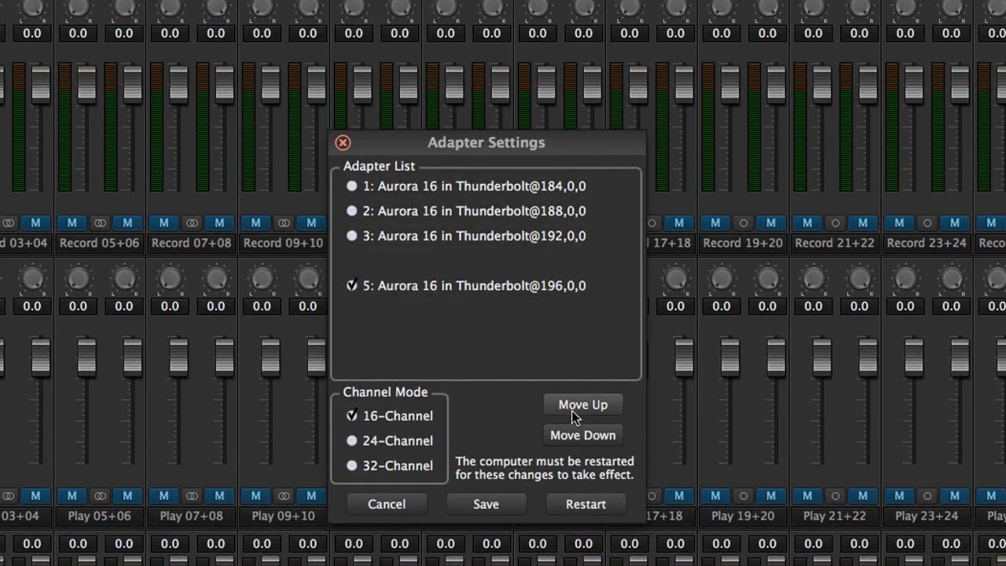
click(575, 404)
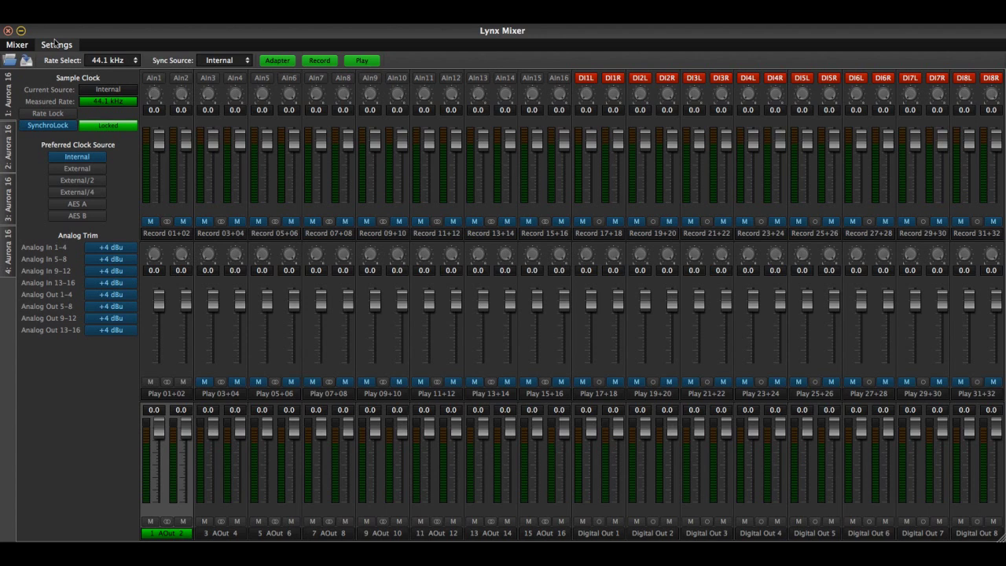
- In Adapter Settings, try 24-, 16- and 24-Channel modes, restore 32-Channel, then cancel
click(56, 45)
mouse_move(64, 73)
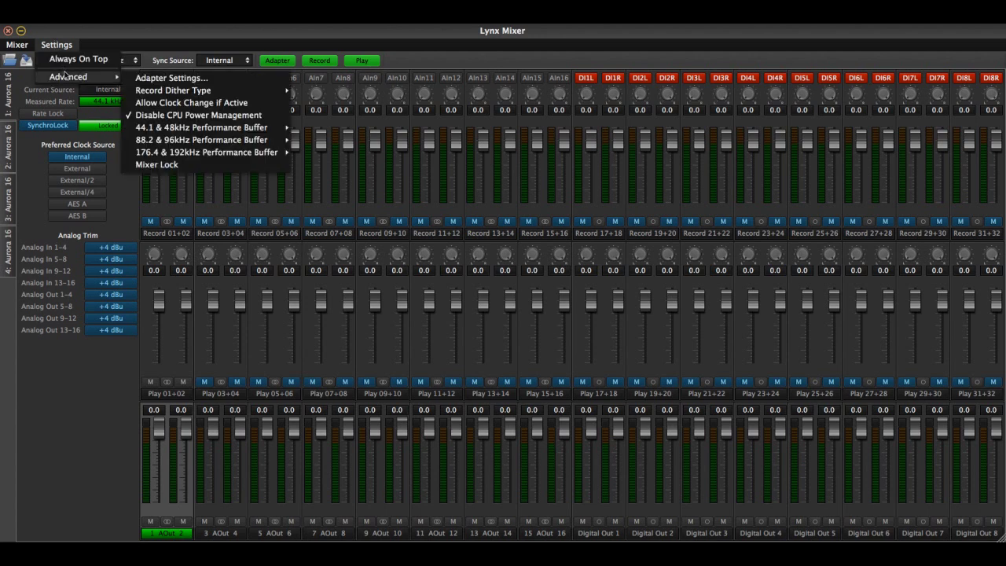
click(167, 83)
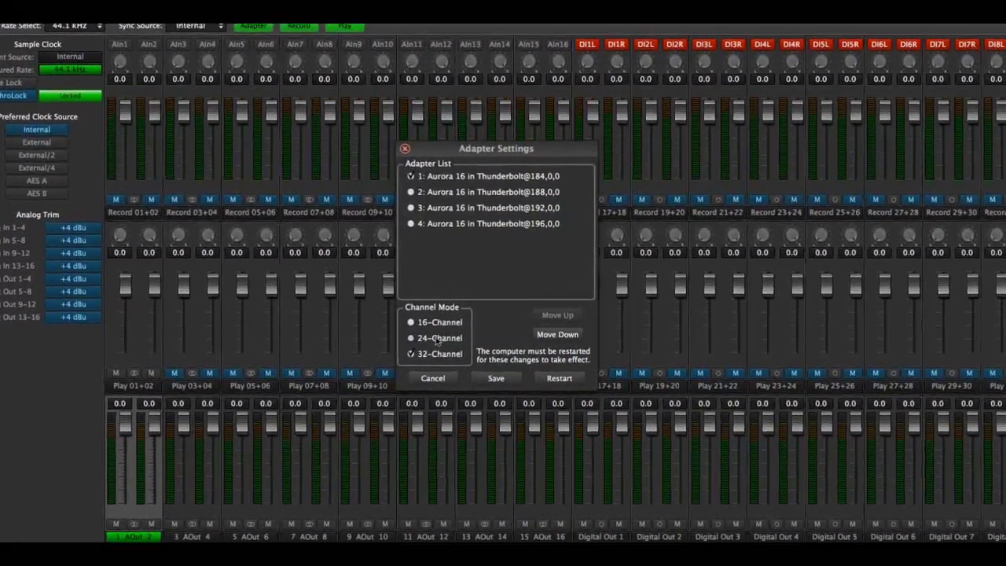
click(438, 339)
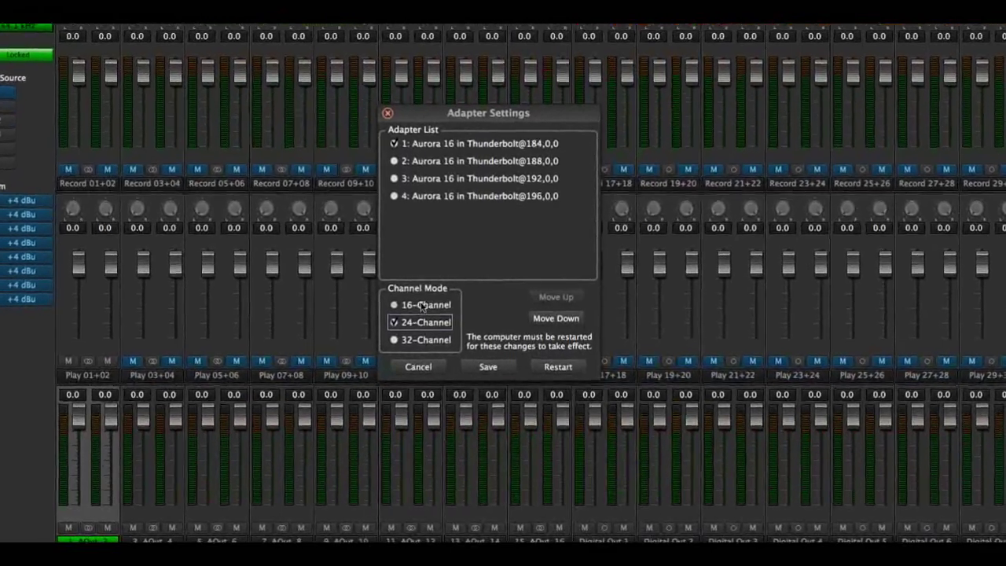
click(422, 306)
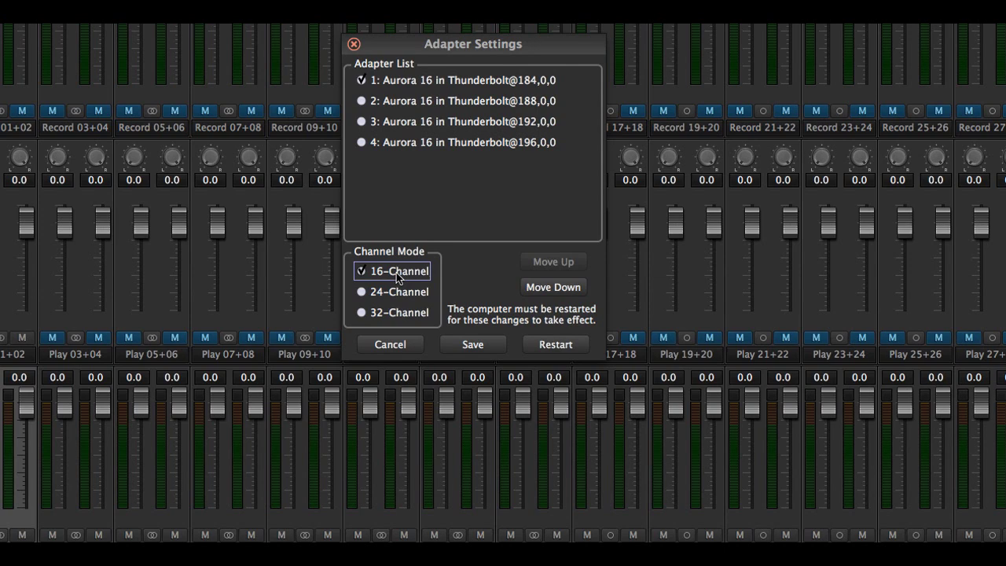
click(393, 291)
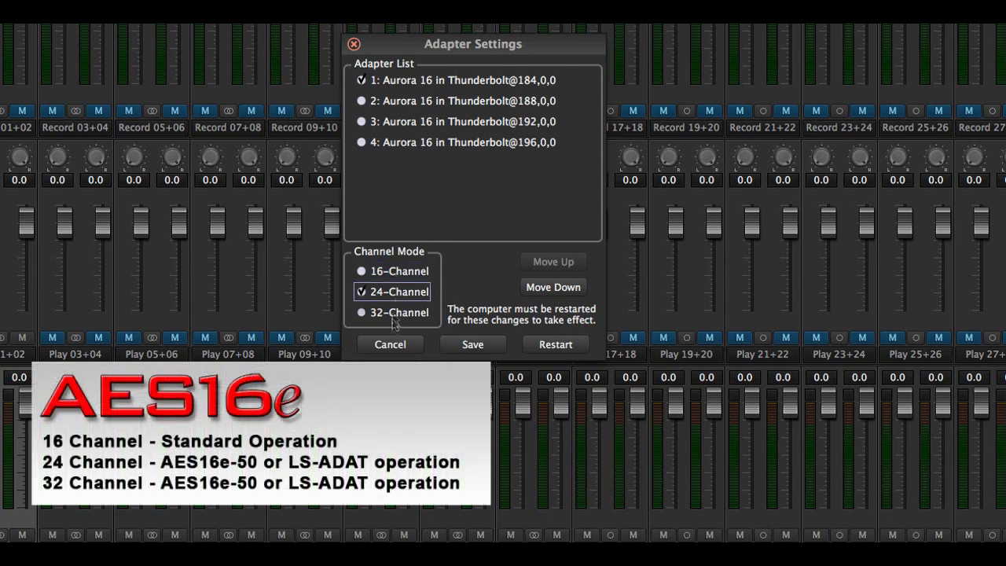
click(392, 313)
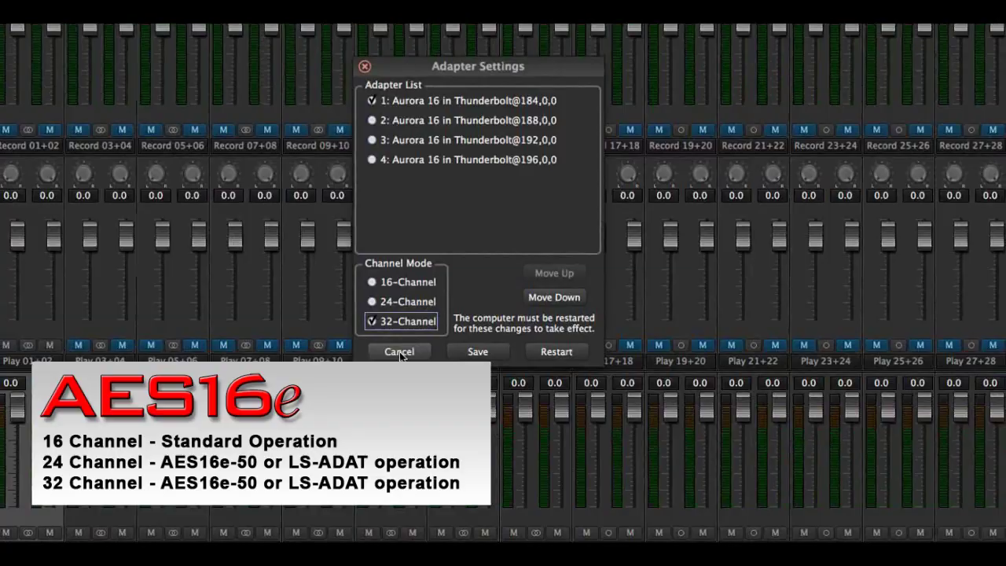
click(399, 352)
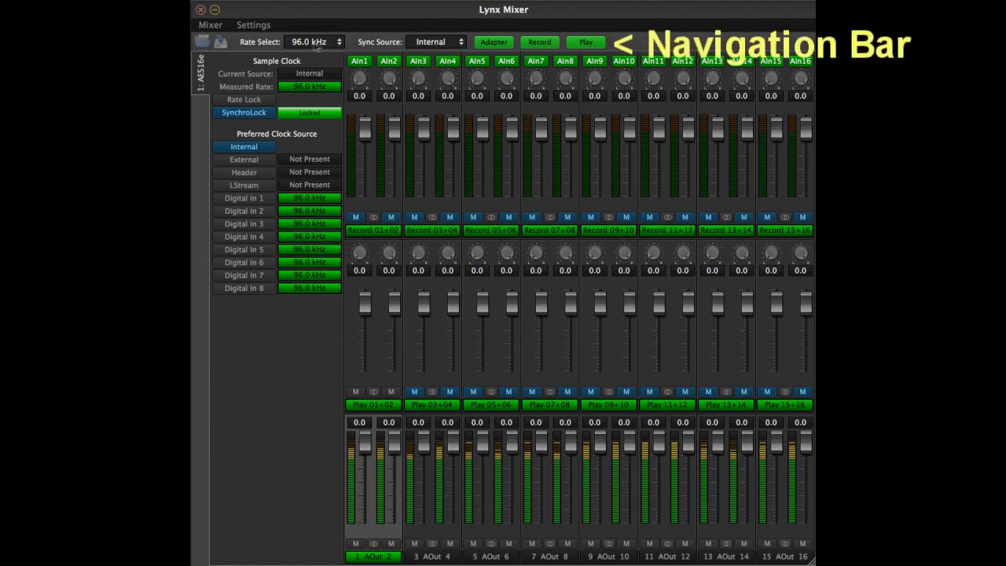
click(202, 43)
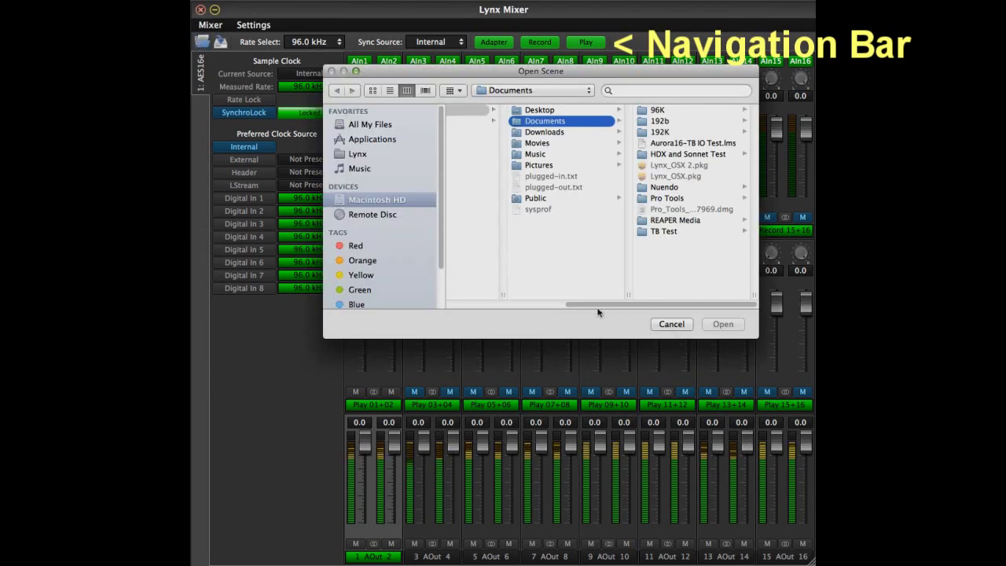
click(682, 326)
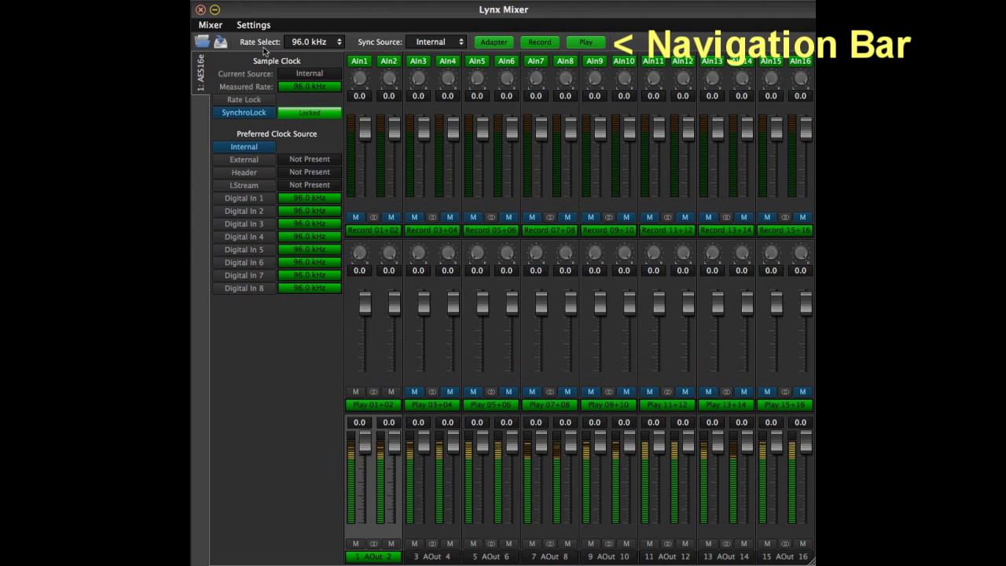
click(330, 41)
click(330, 42)
click(447, 43)
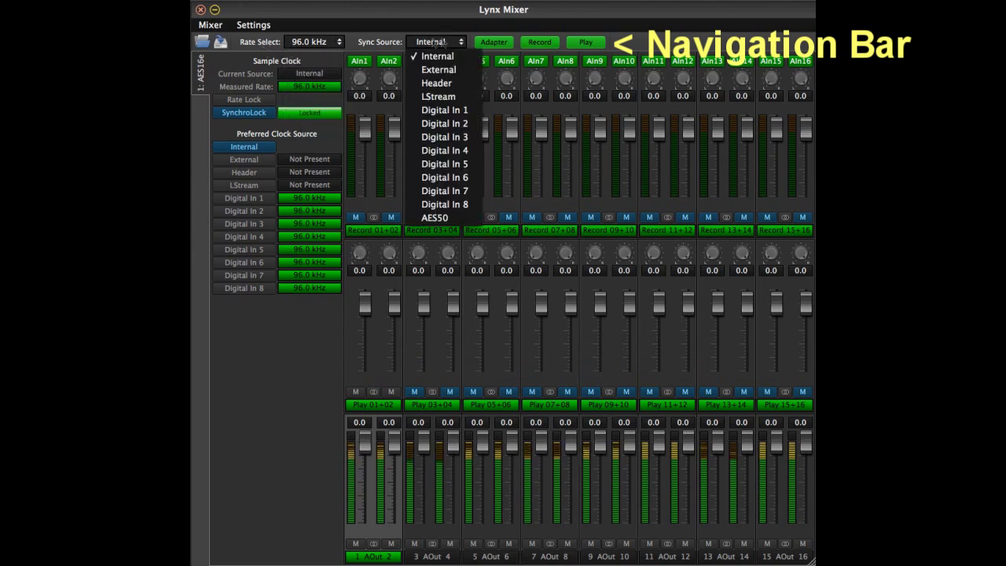
click(437, 50)
click(500, 44)
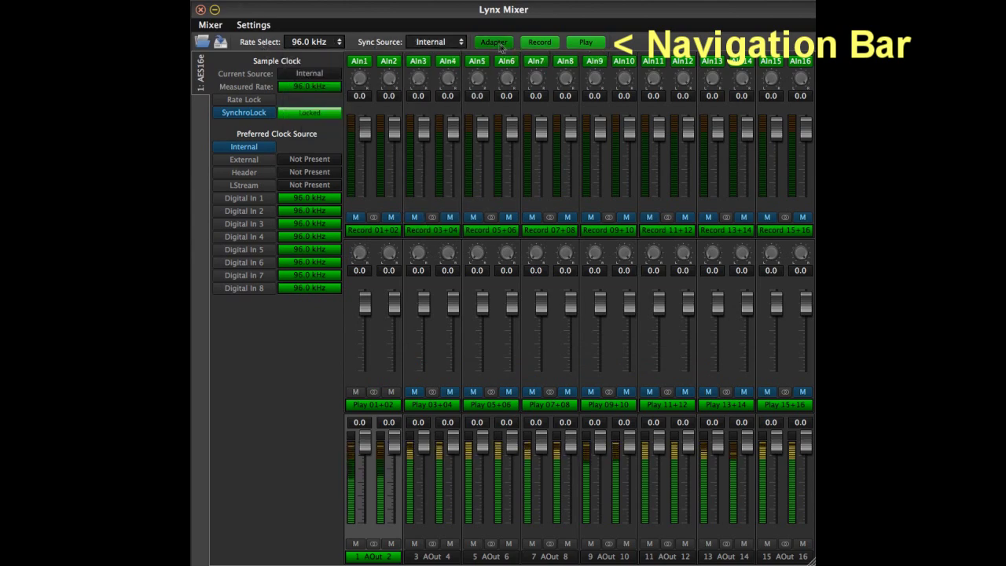
click(540, 43)
click(585, 43)
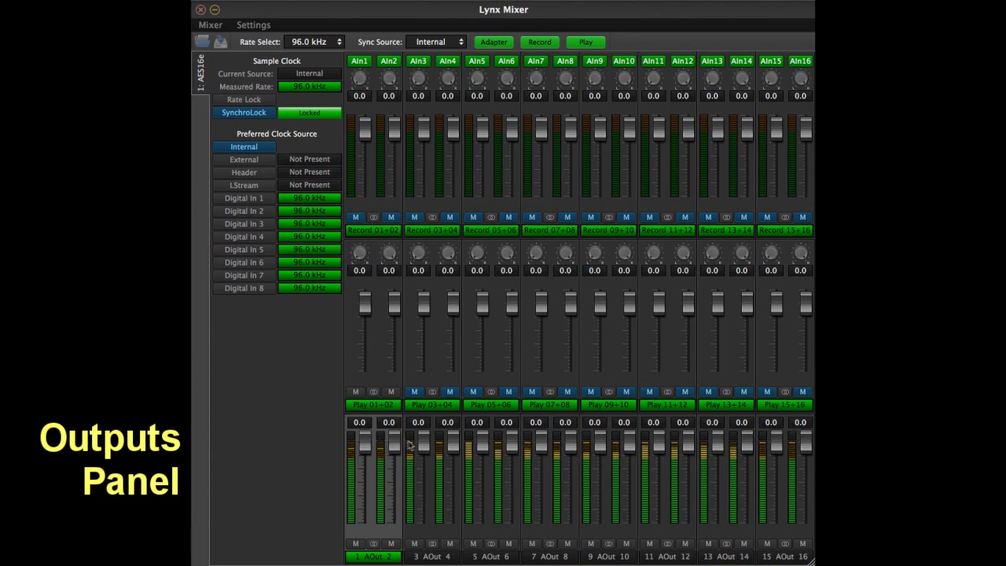
drag(424, 445, 425, 447)
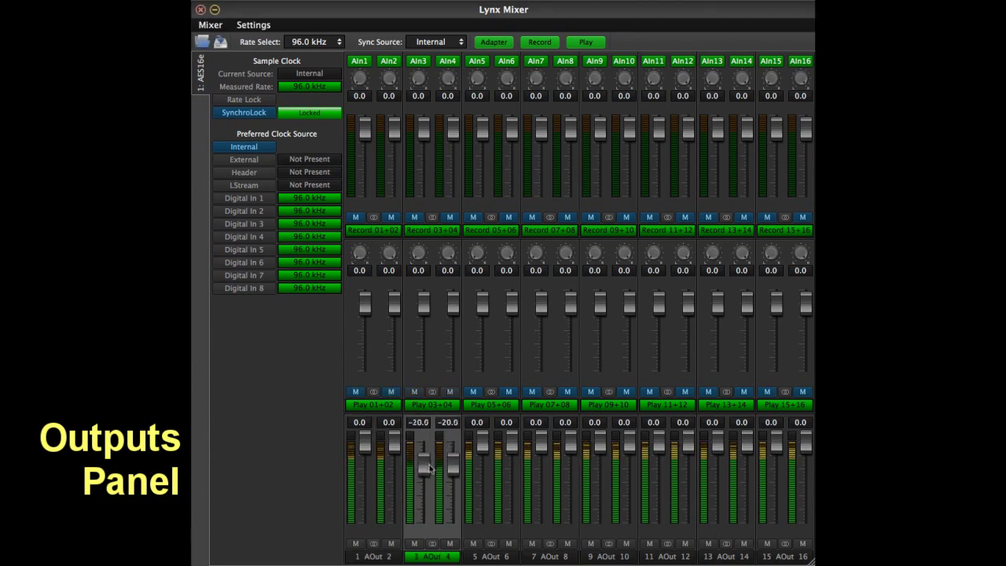
drag(430, 468, 496, 471)
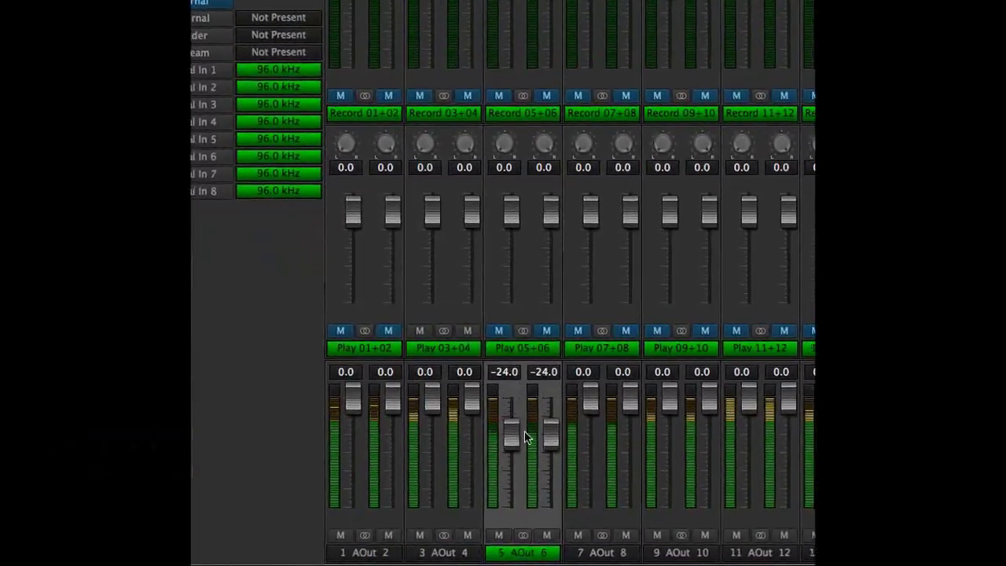
drag(526, 437, 526, 403)
click(442, 548)
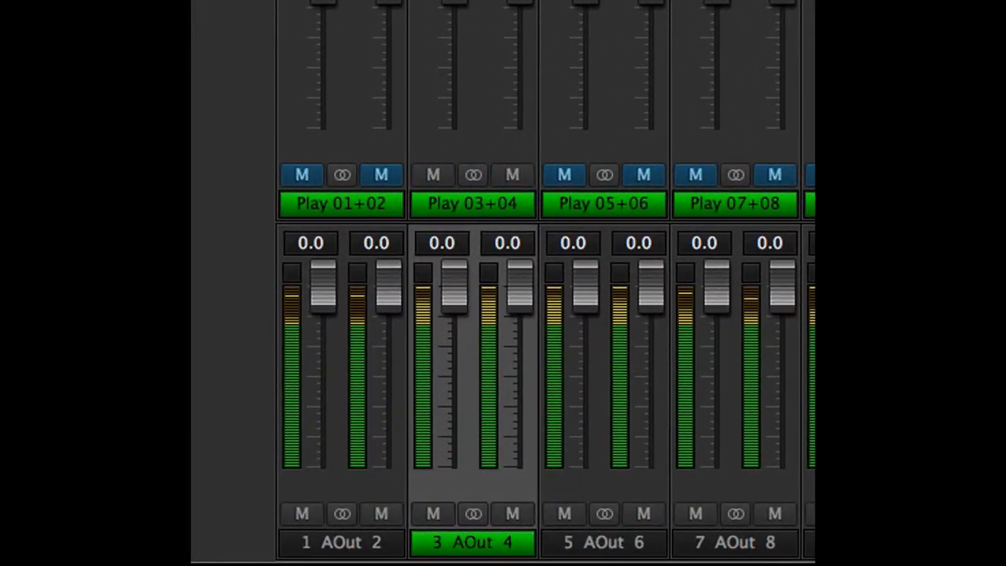
click(471, 515)
mouse_move(517, 268)
mouse_down()
mouse_move(528, 361)
mouse_move(518, 269)
mouse_up()
click(470, 514)
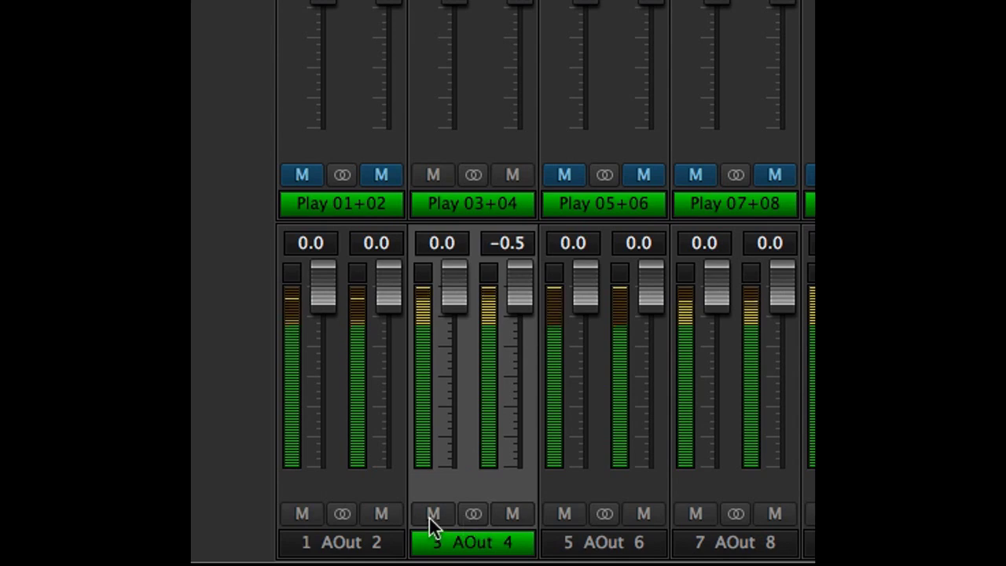
click(429, 516)
click(430, 514)
click(472, 513)
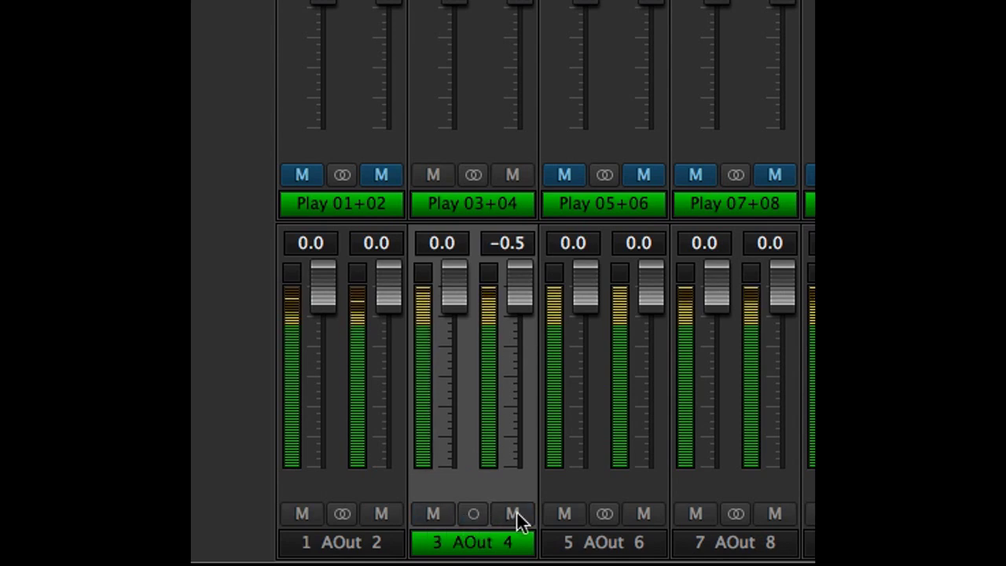
click(514, 513)
click(514, 513)
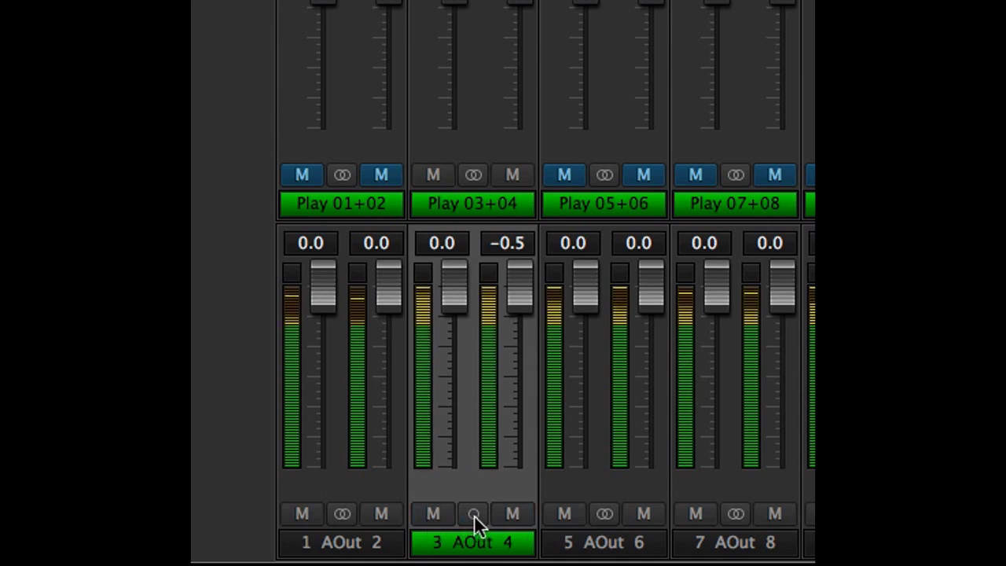
click(474, 515)
mouse_move(460, 283)
mouse_down()
mouse_move(459, 321)
mouse_move(462, 270)
mouse_up()
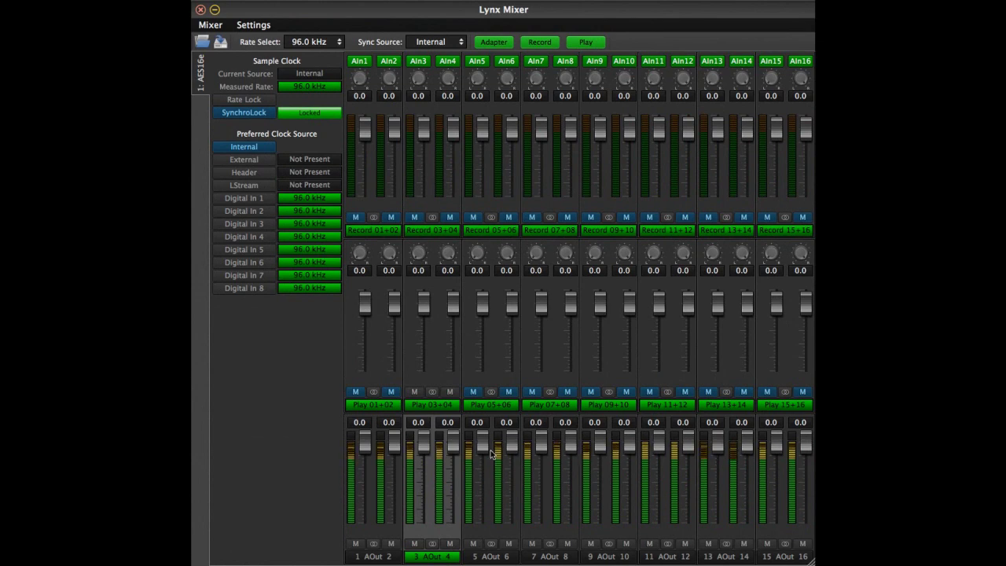
click(494, 557)
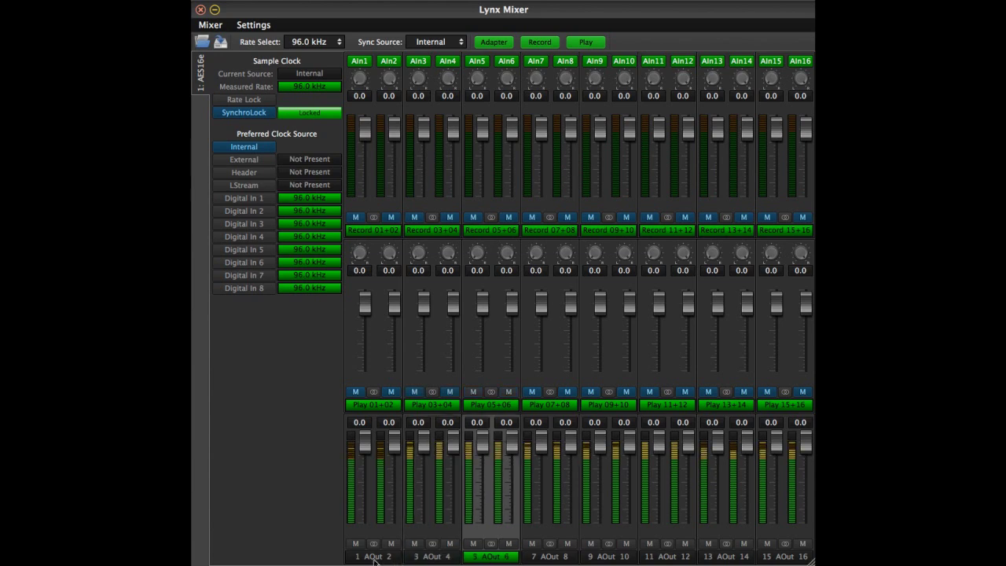
click(374, 556)
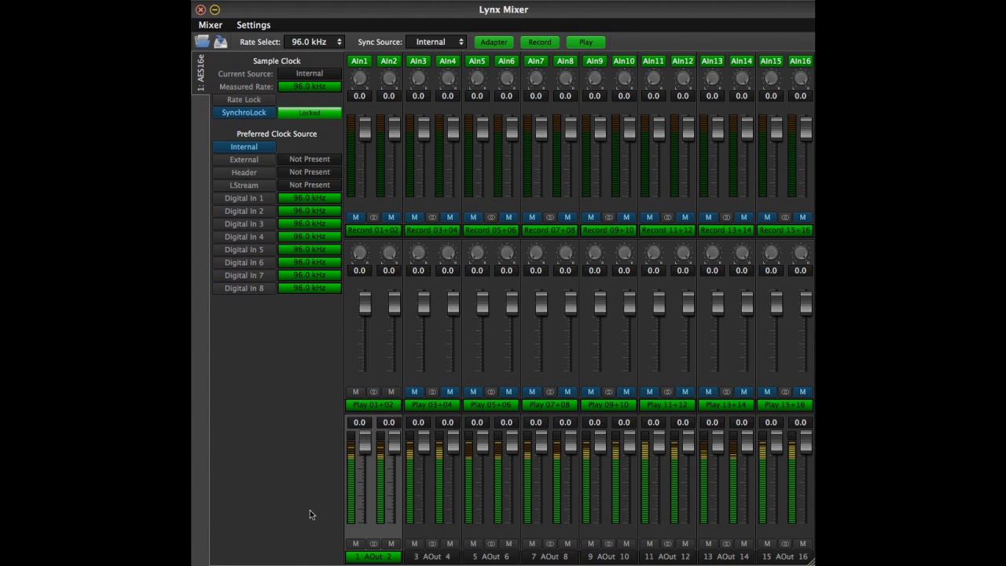
click(497, 557)
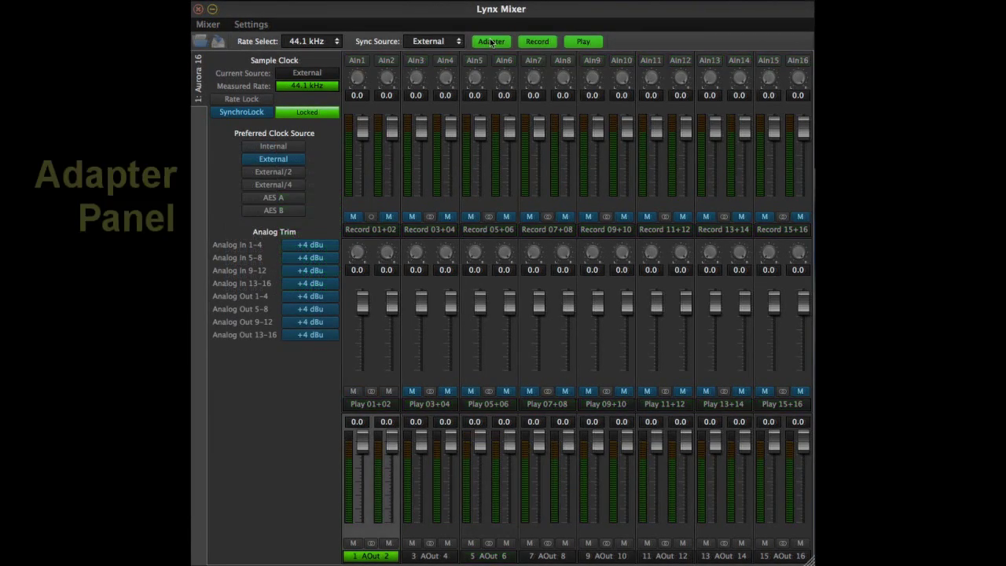
- Prefer the Internal clock source, keep 44.1 kHz, and leave Rate Lock off
click(491, 42)
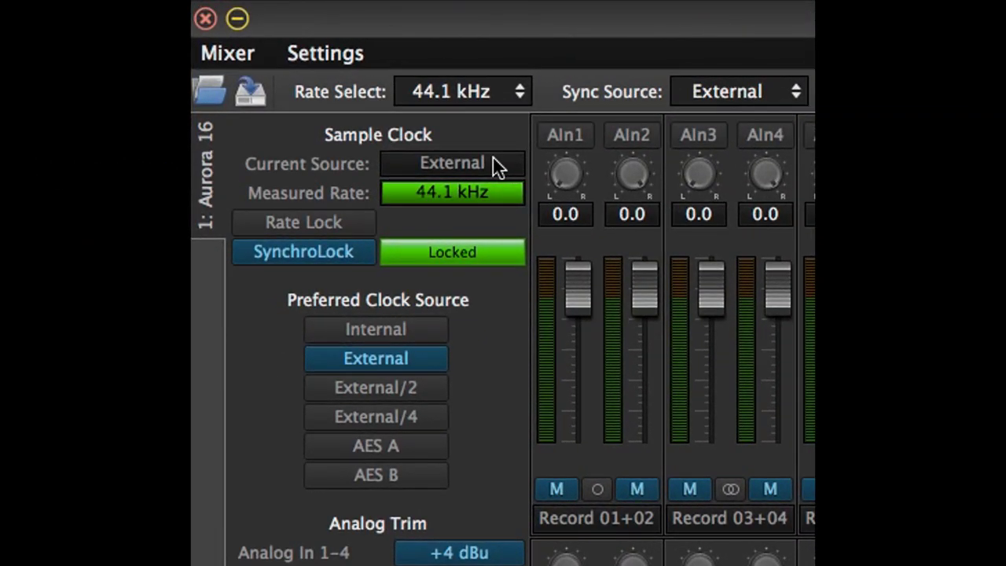
click(417, 332)
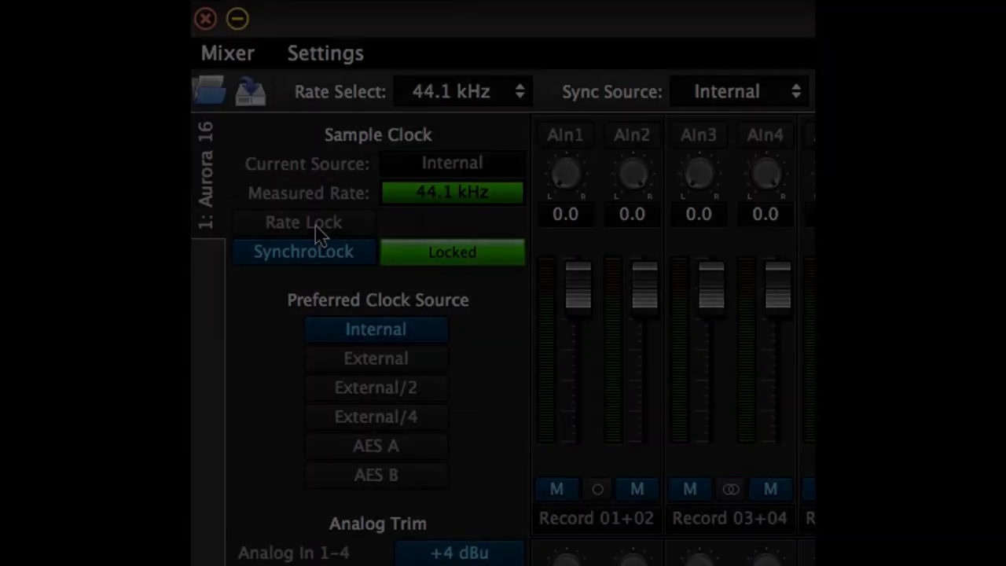
click(315, 223)
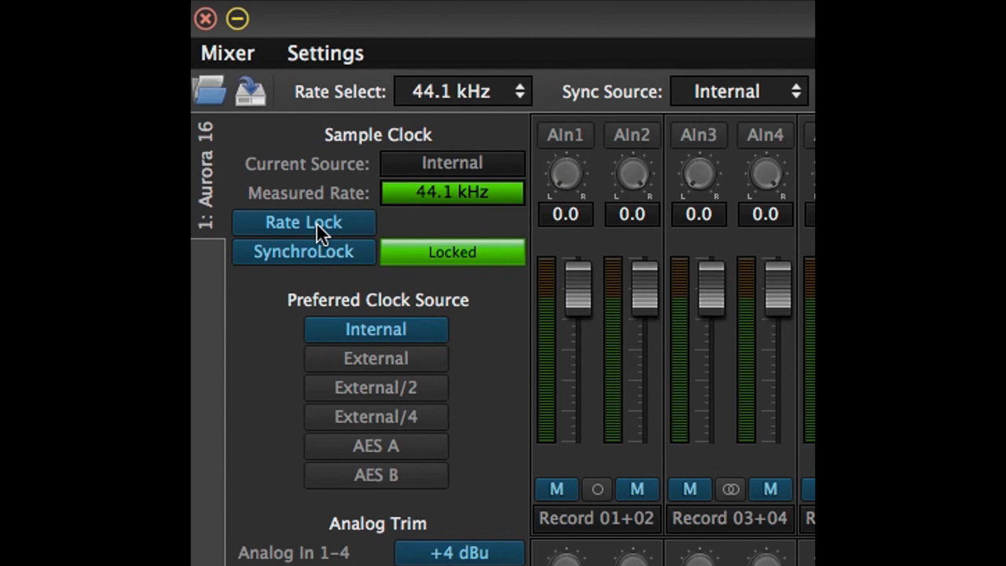
click(316, 223)
click(316, 222)
click(504, 98)
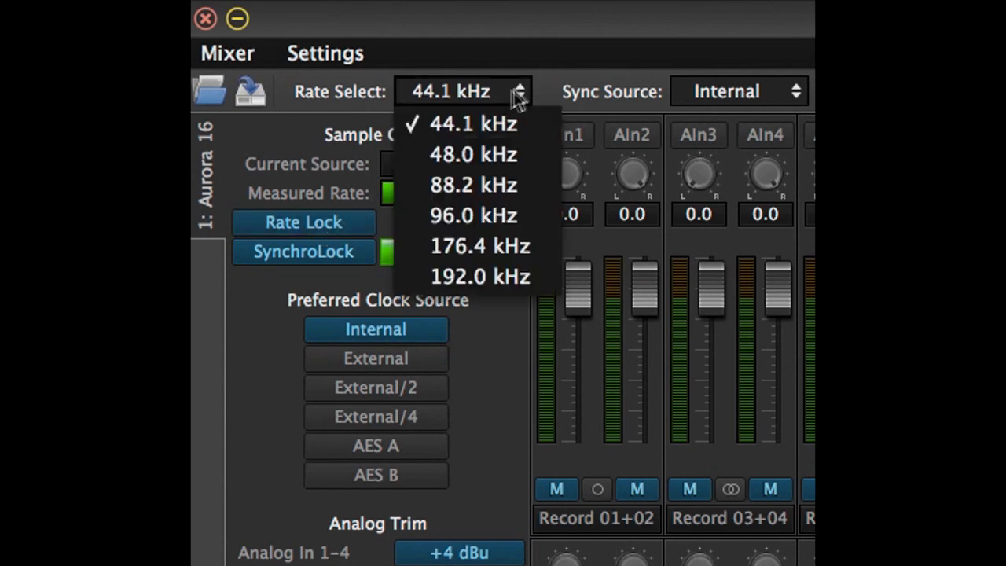
click(460, 216)
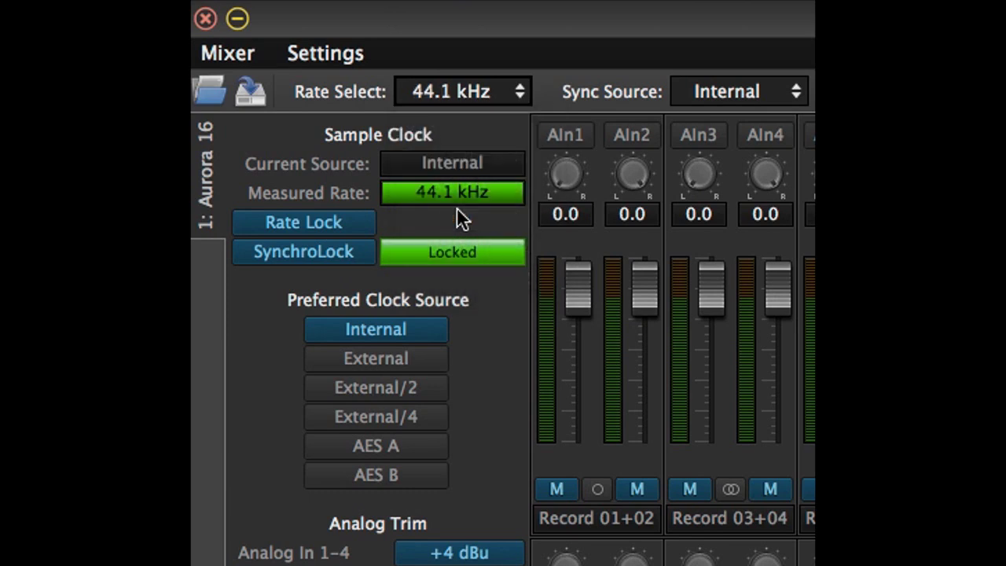
click(336, 221)
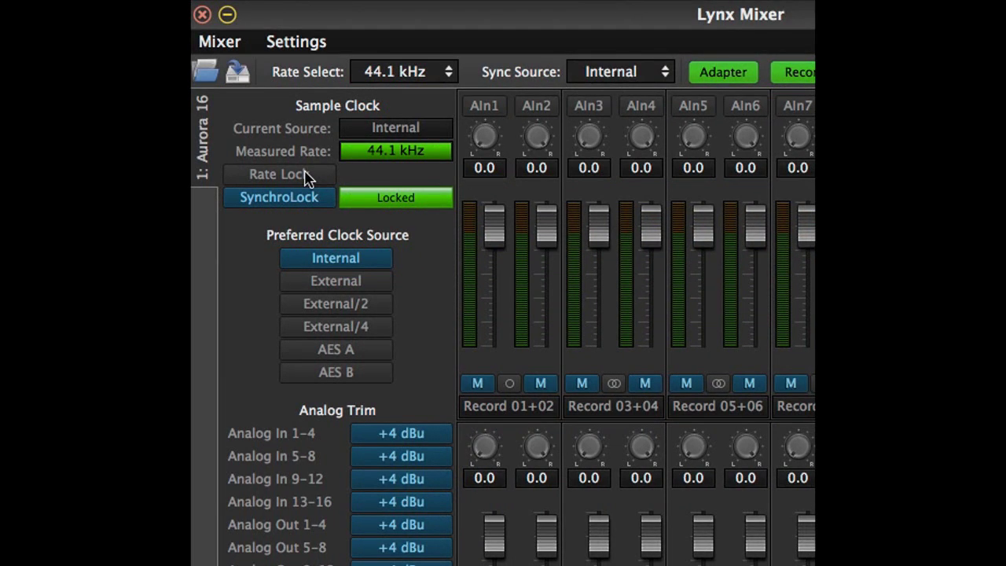
- Prefer the External clock source and toggle SynchroLock off and back on
click(334, 285)
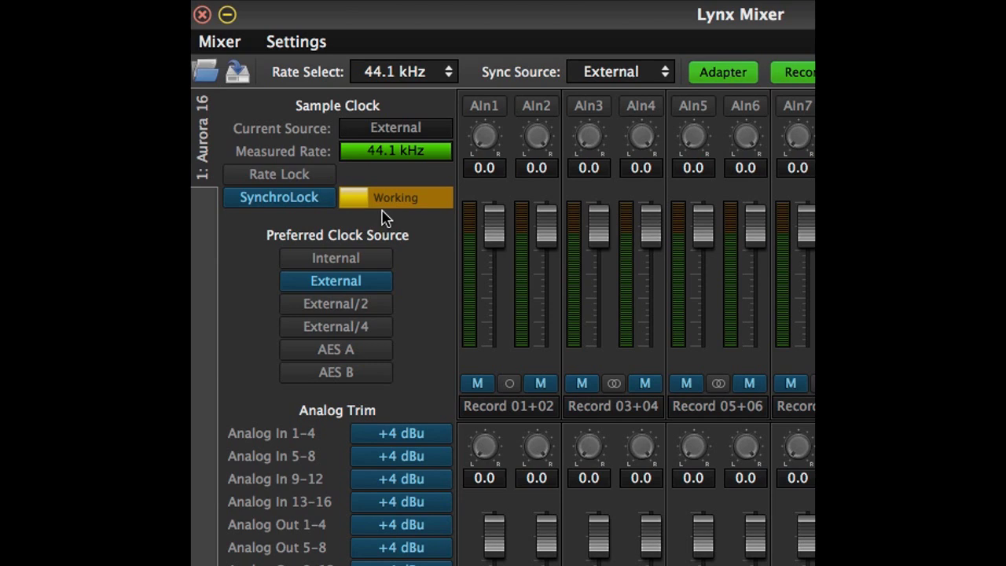
click(295, 201)
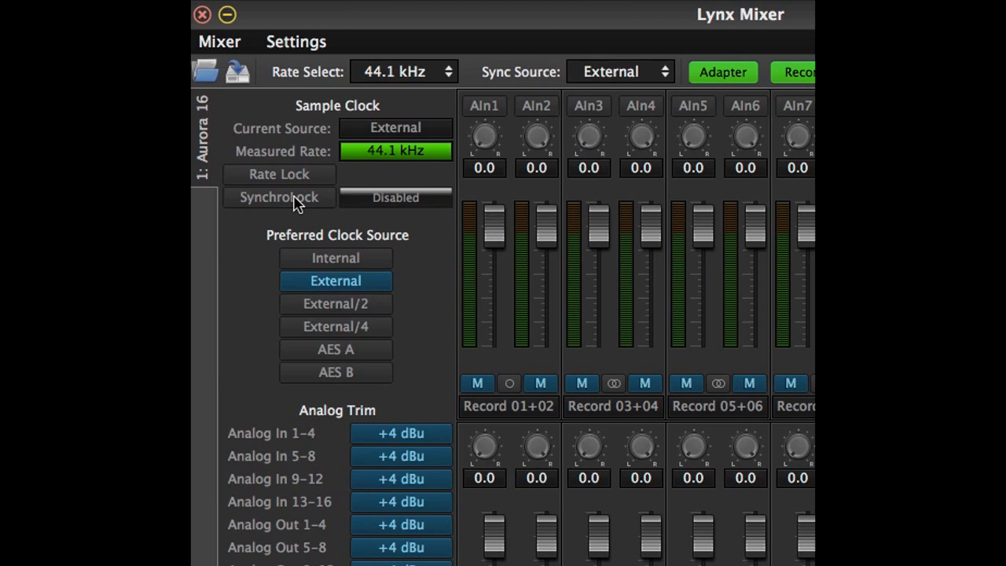
click(296, 201)
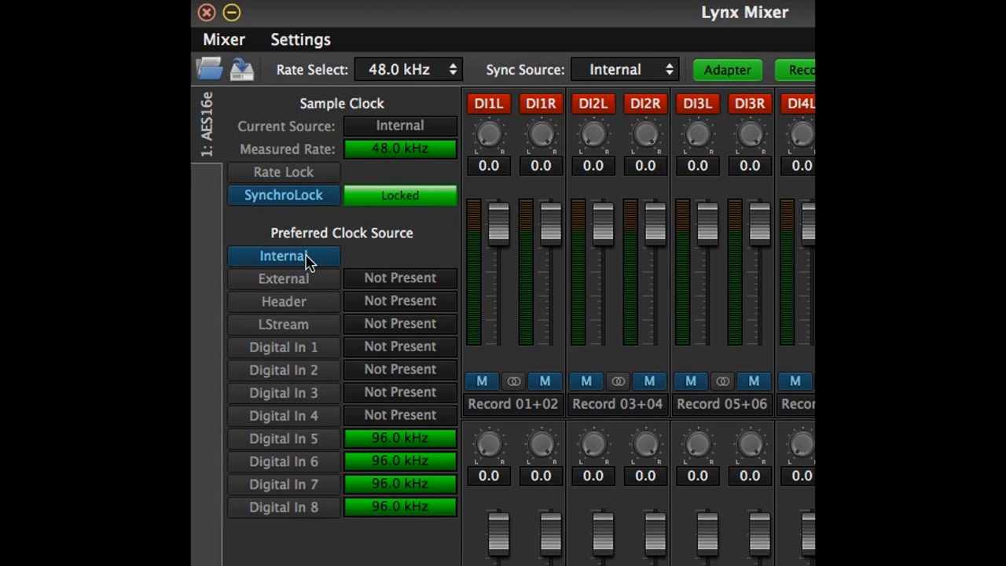
- Try Digital In 5 and Internal as preferred clock, settling on External
click(284, 438)
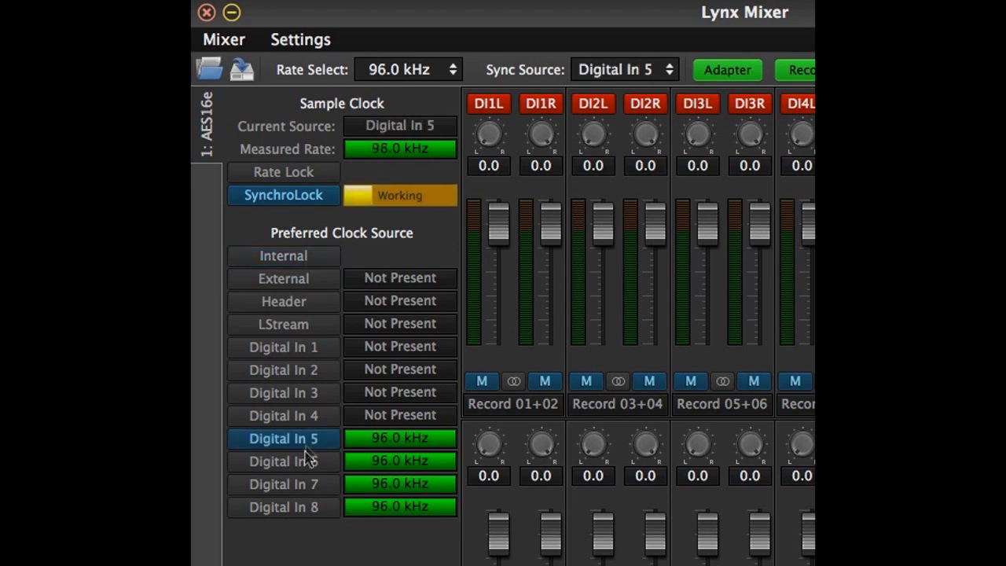
click(284, 257)
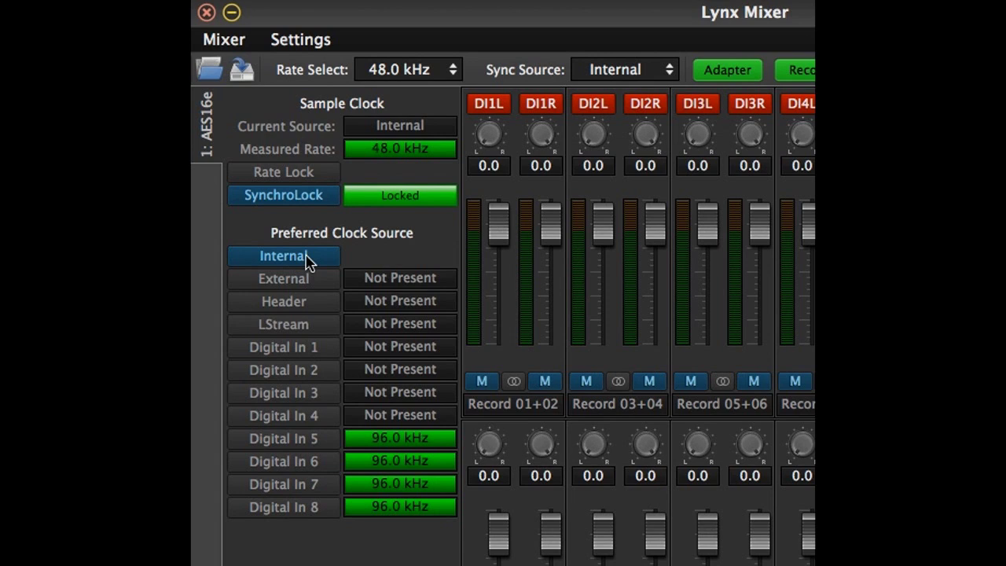
click(309, 283)
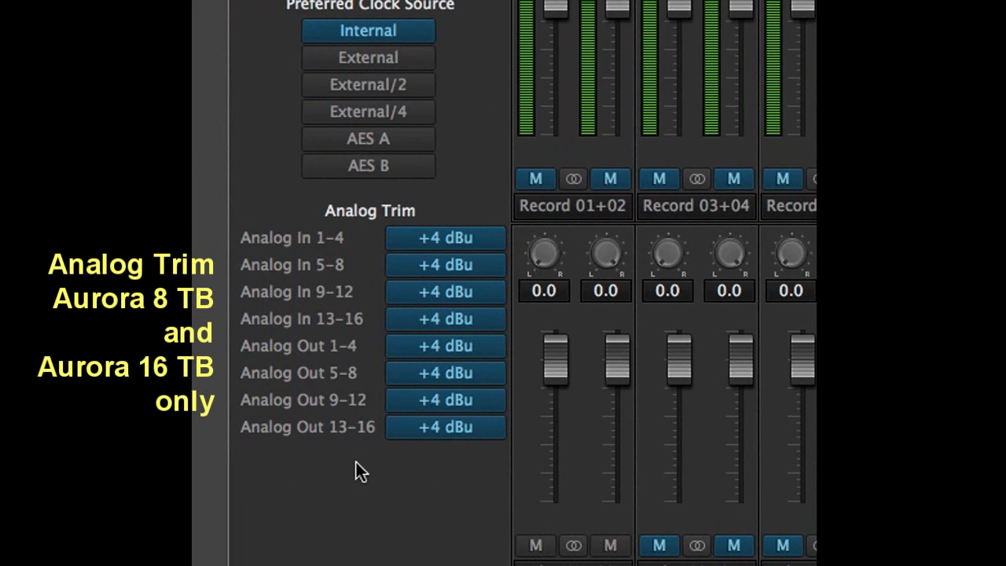
click(458, 400)
click(458, 399)
click(442, 429)
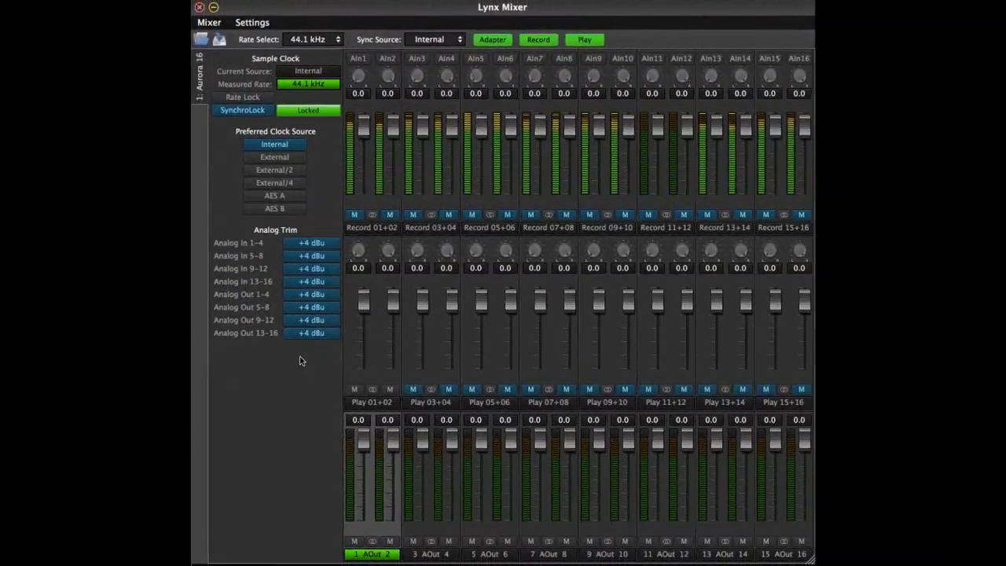
click(540, 41)
click(540, 40)
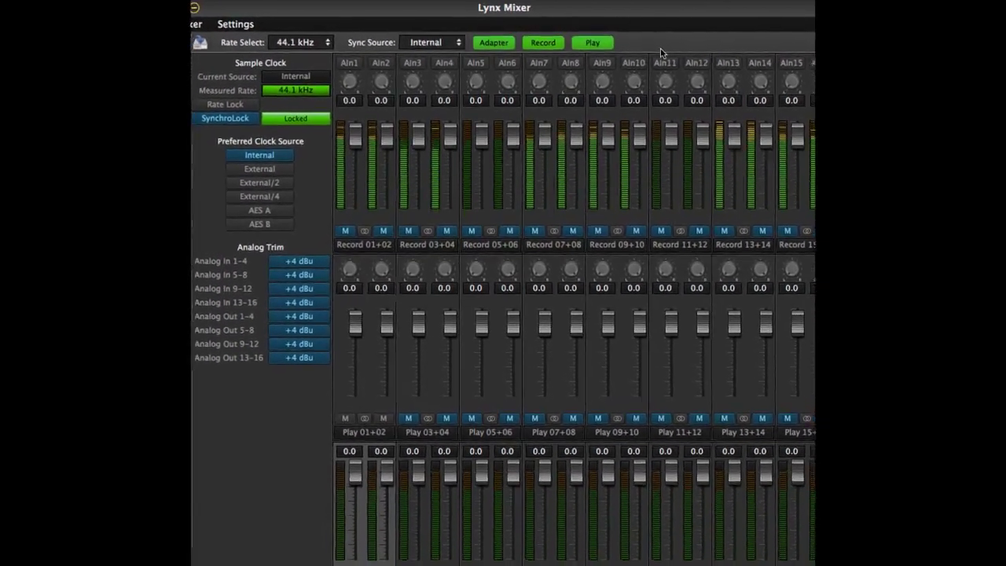
- Test-feed channels 1 and 2 from Digital In 1 Left and Right
click(402, 75)
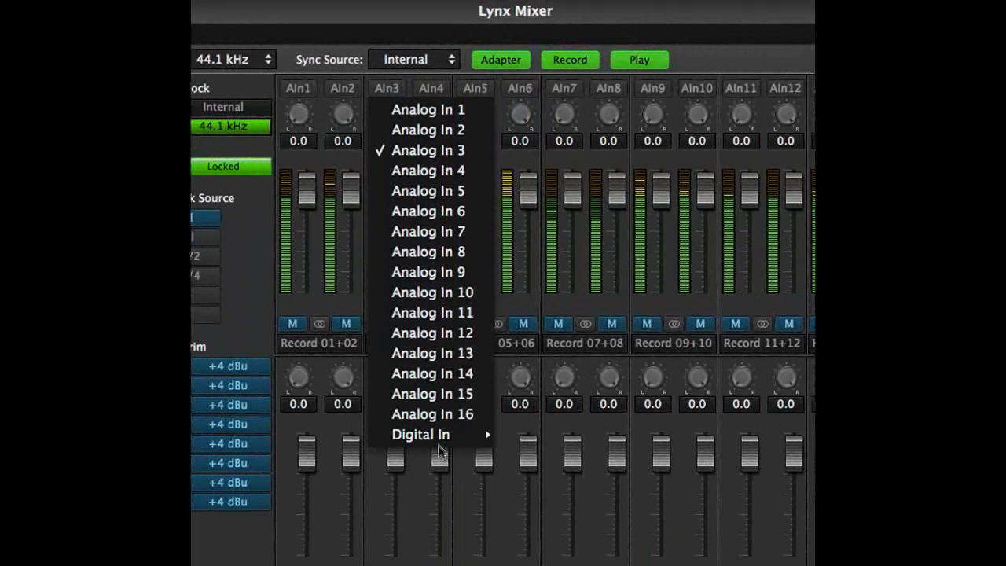
mouse_move(440, 442)
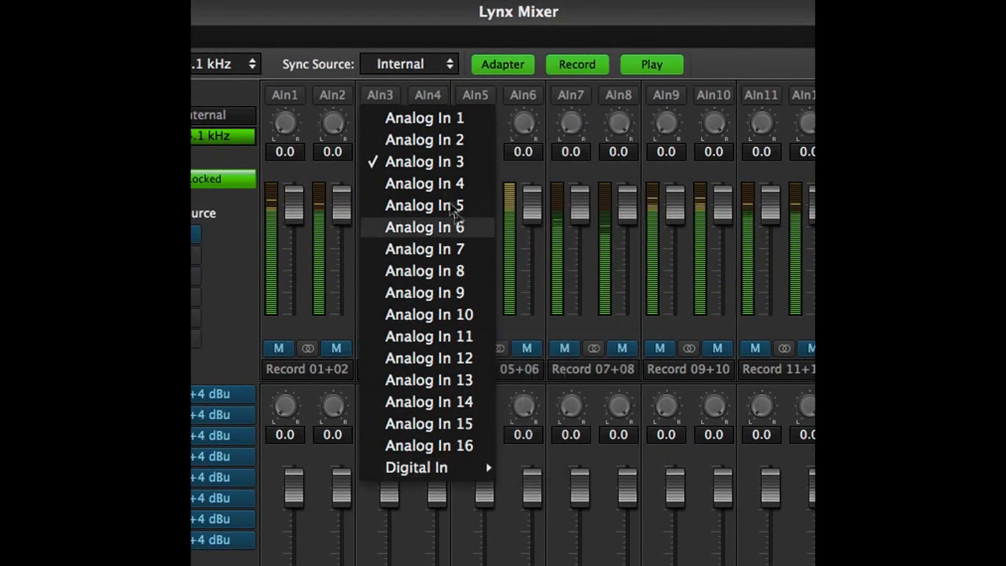
click(739, 63)
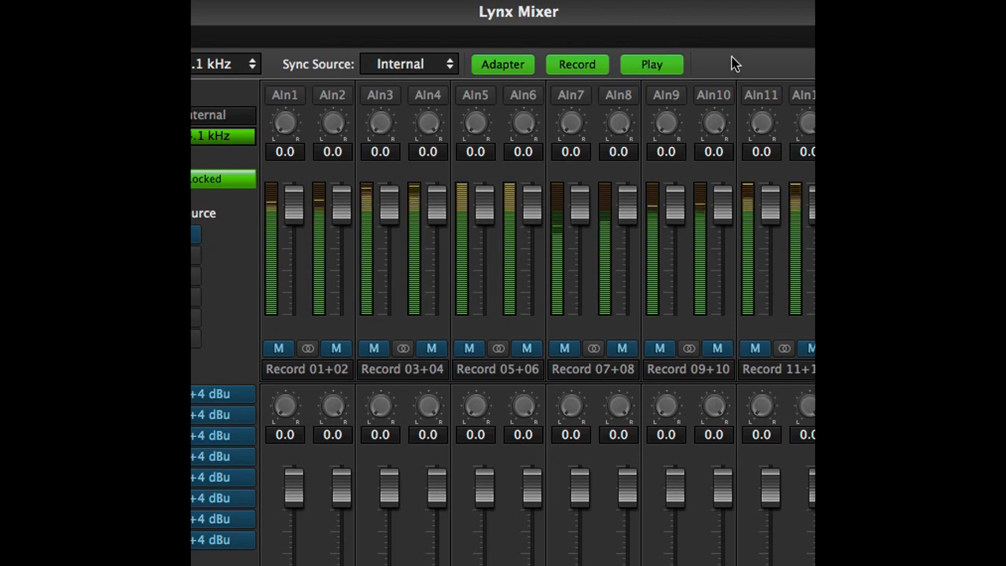
click(288, 99)
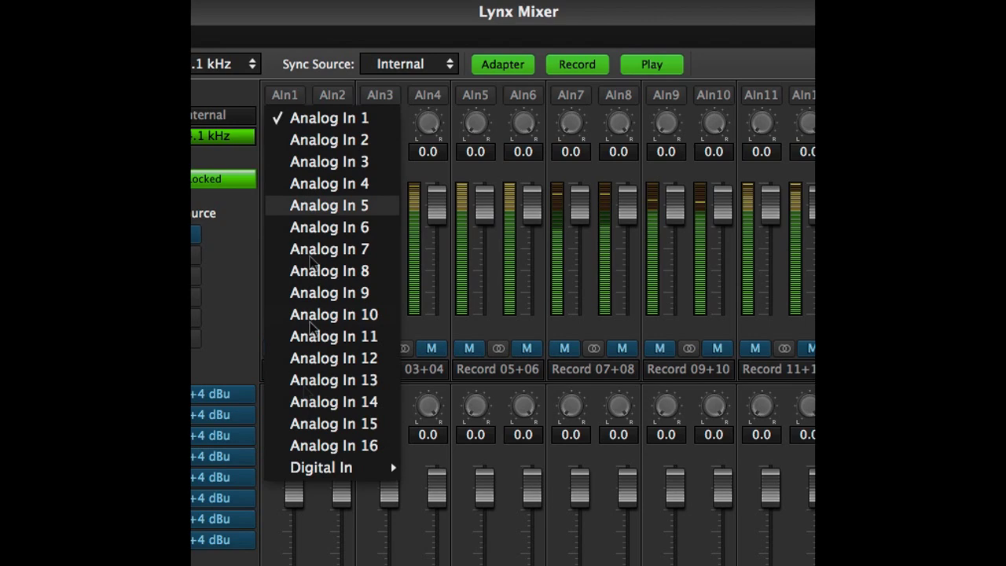
mouse_move(336, 472)
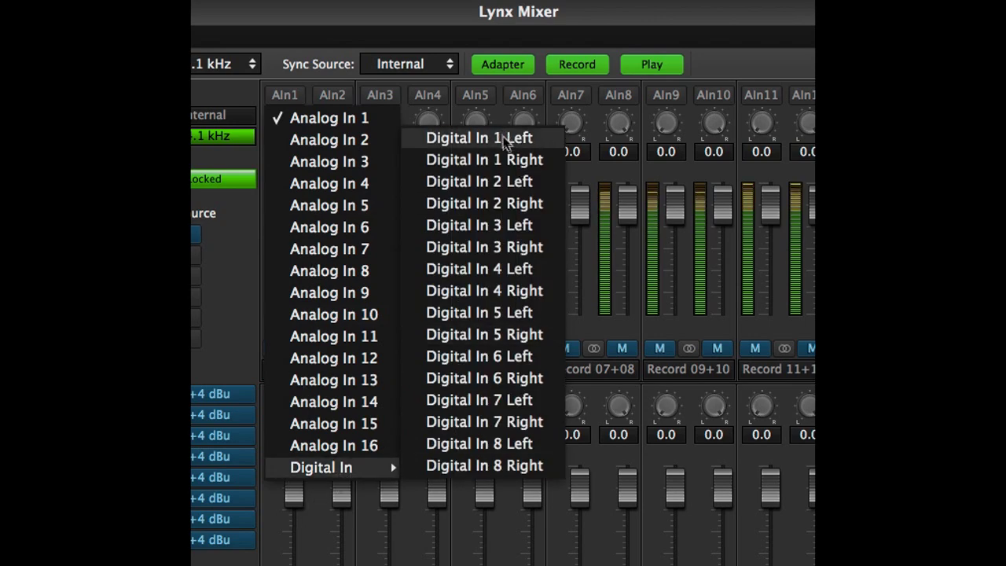
click(503, 138)
click(332, 100)
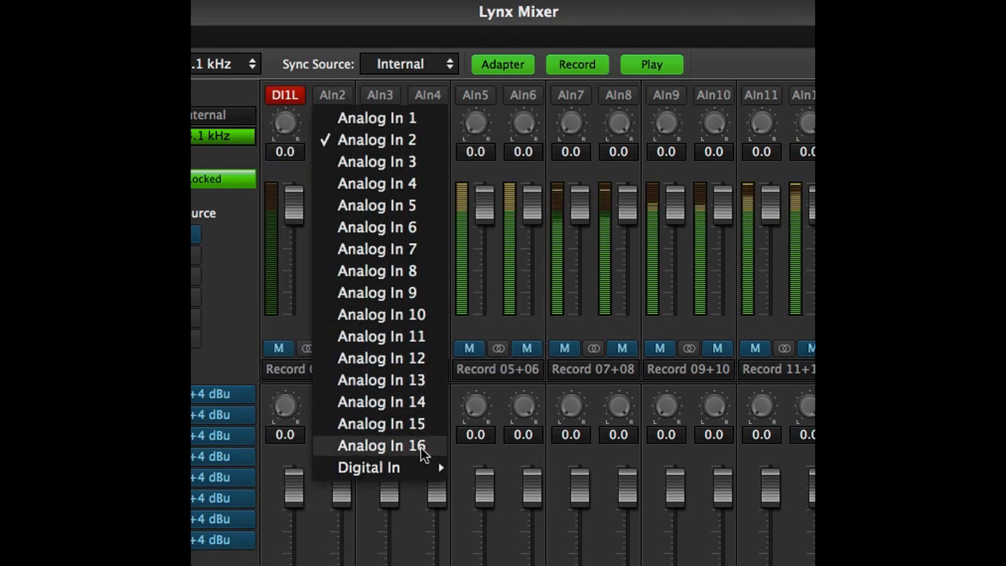
mouse_move(427, 467)
click(564, 161)
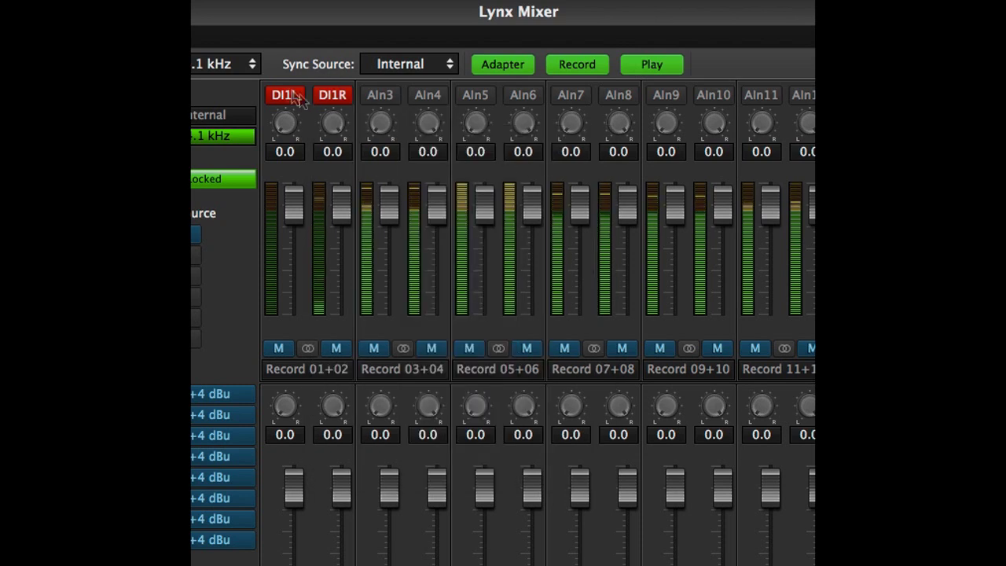
click(287, 99)
key(Escape)
- Return channels 1 and 2 to Analog In 1 and Analog In 2
click(286, 95)
click(303, 120)
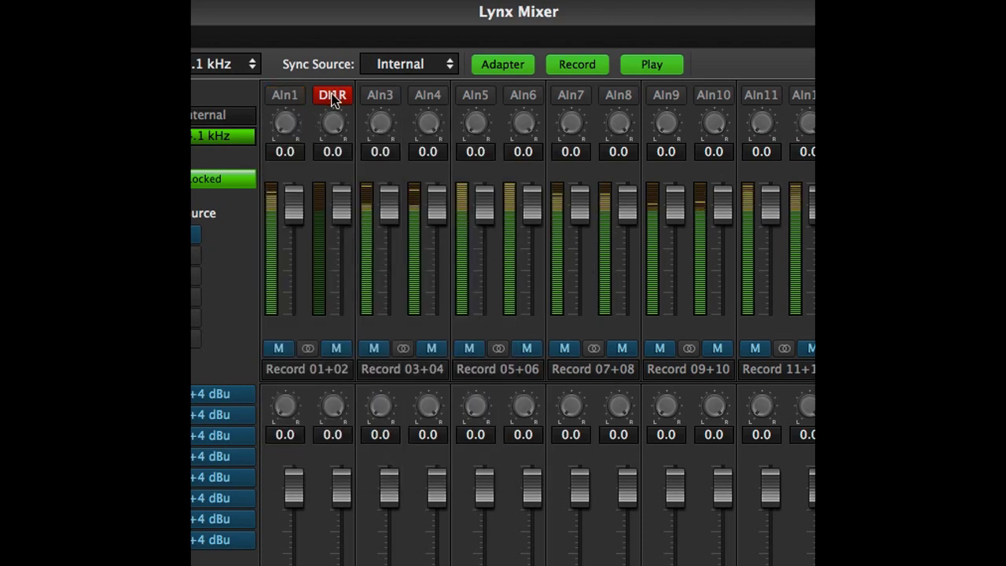
click(332, 95)
click(351, 137)
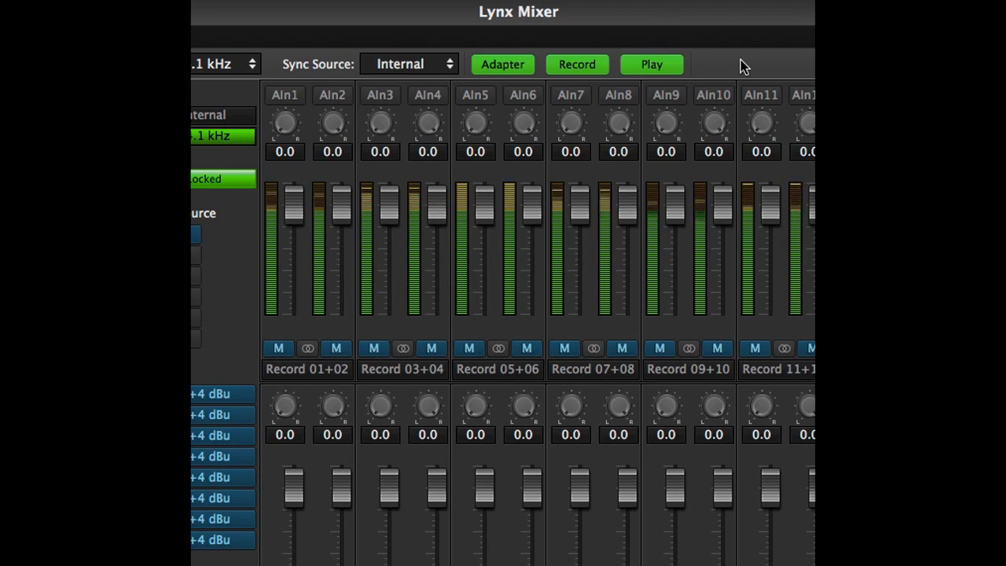
- Feed AIn3 from Analog In 1 and AIn4 from Analog In 2
click(386, 100)
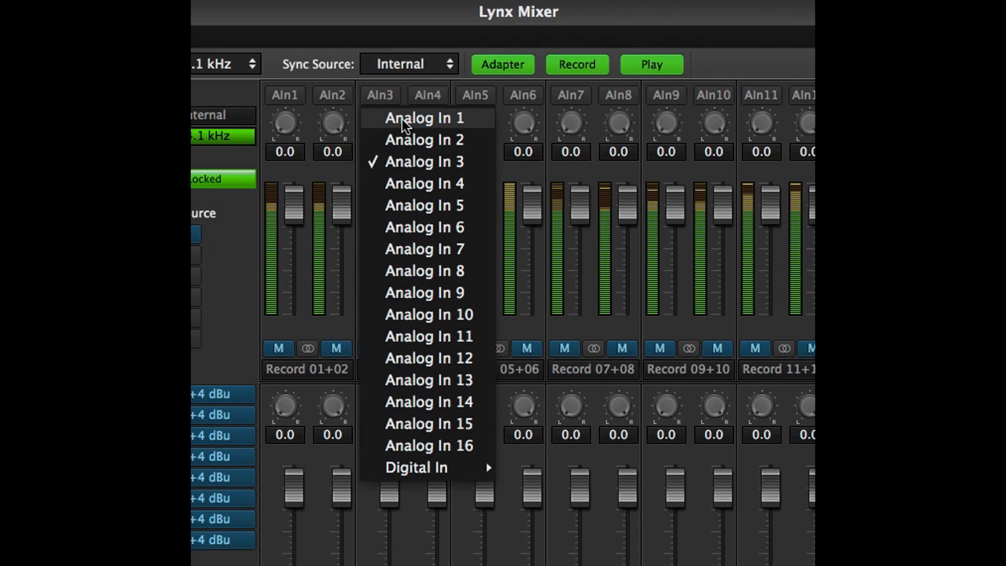
click(401, 118)
click(429, 97)
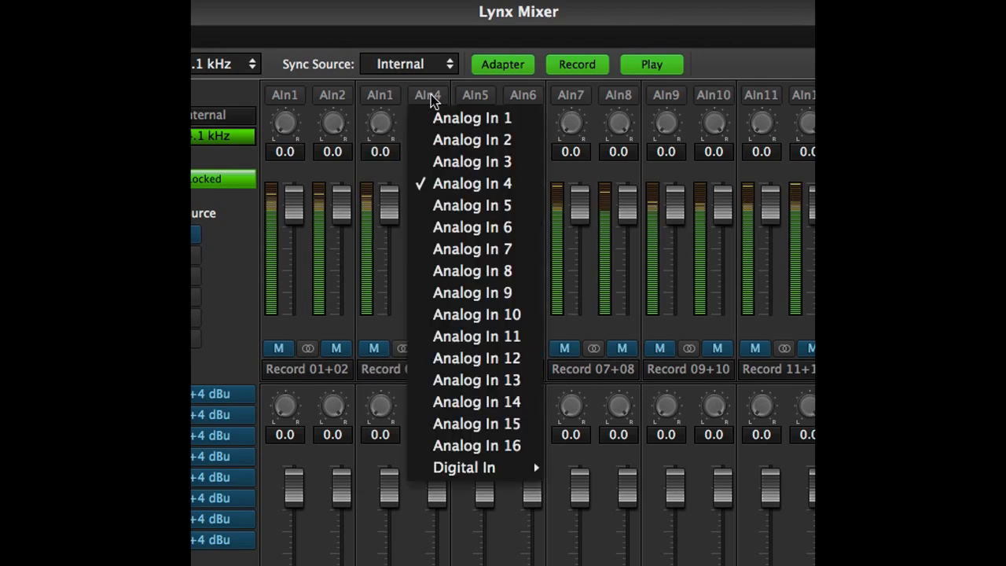
click(449, 140)
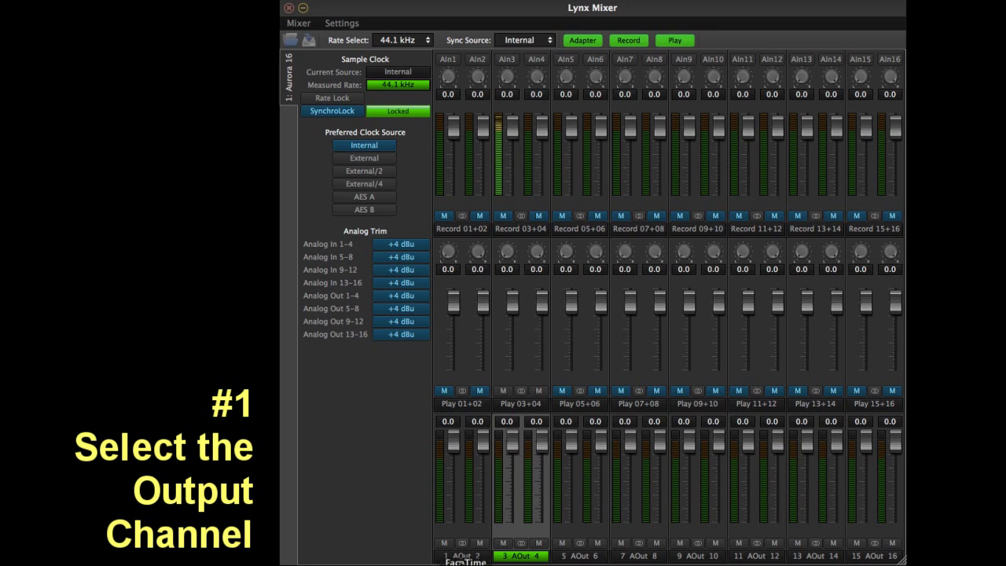
- Select the 1 AOut 2 output button to edit that mix
click(466, 556)
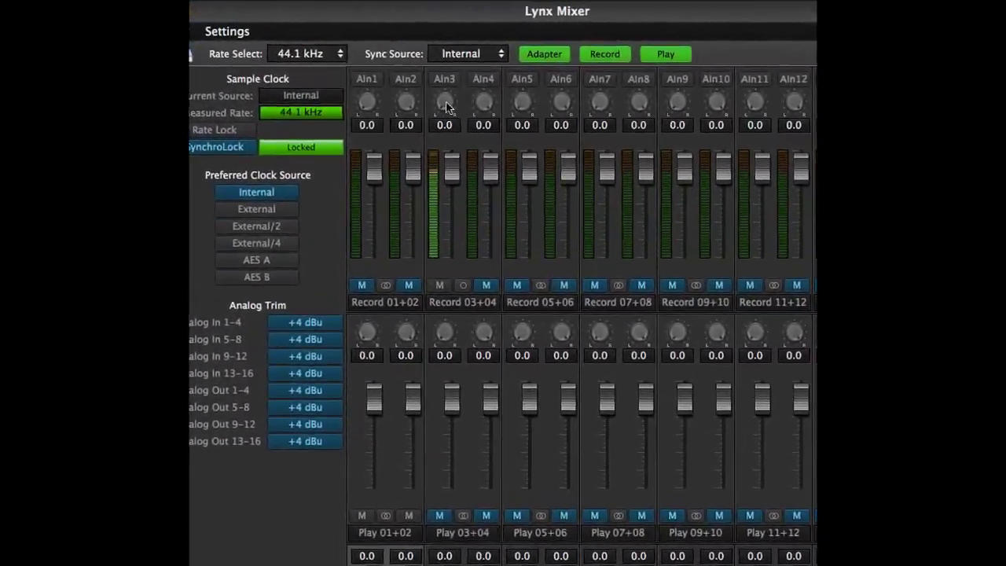
mouse_move(447, 107)
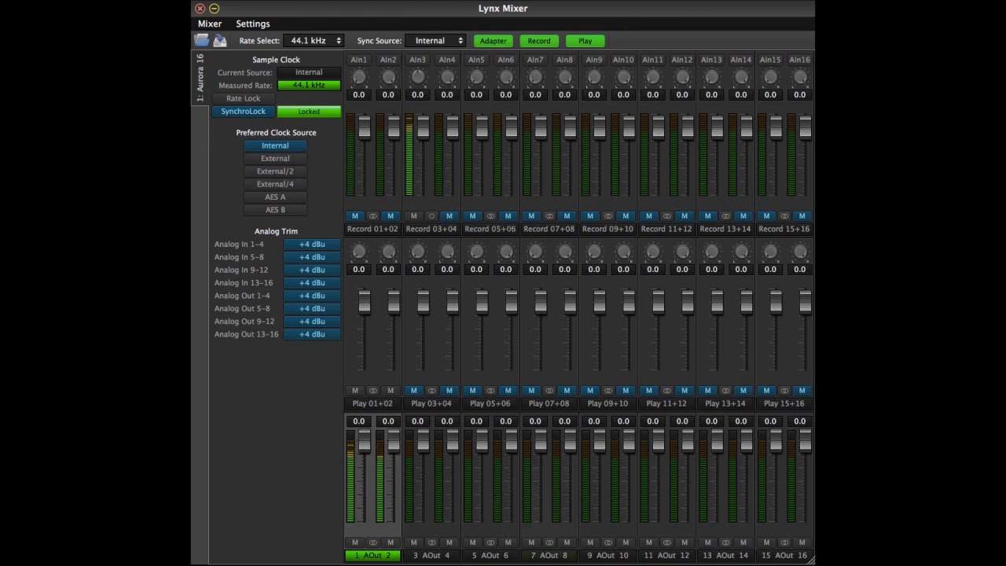
- In the AOut 3/4 mix, mute Play 03+04 and unmute record inputs 1–4
click(550, 555)
click(434, 556)
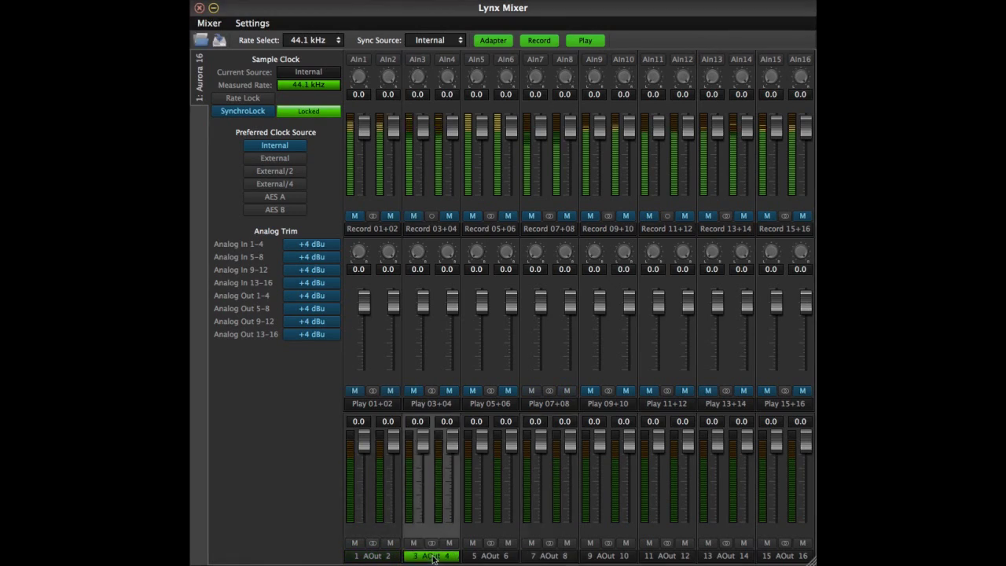
click(413, 391)
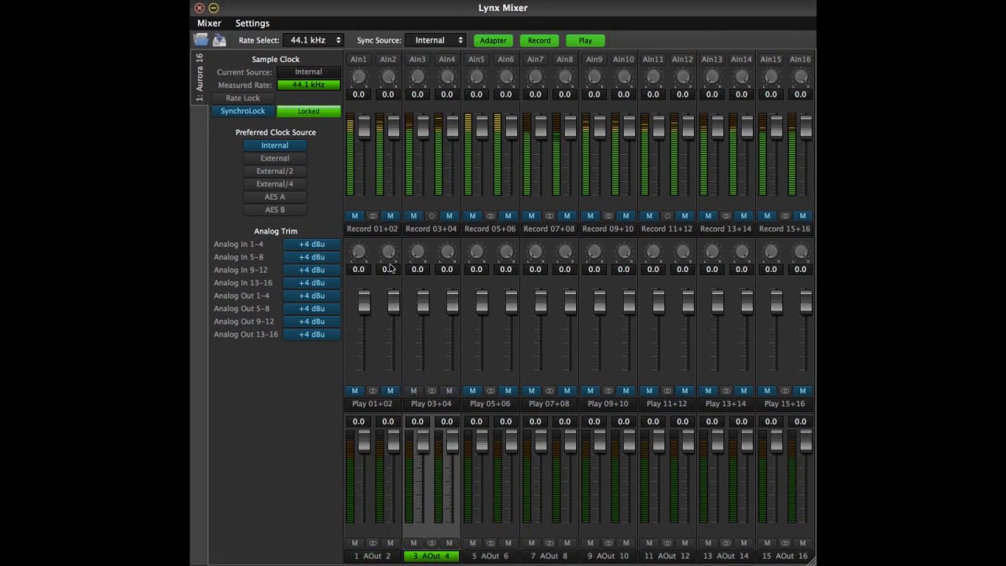
click(355, 216)
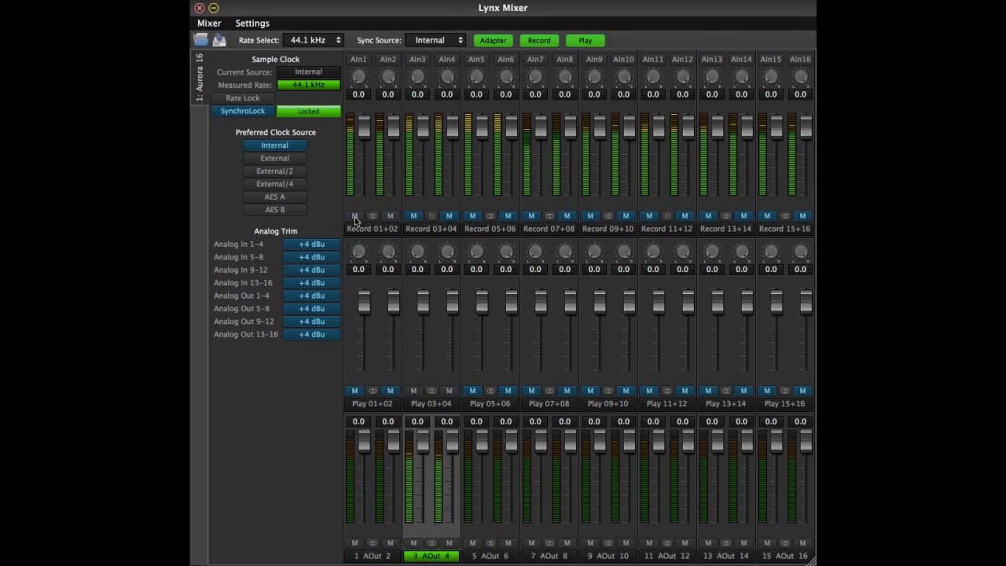
click(449, 217)
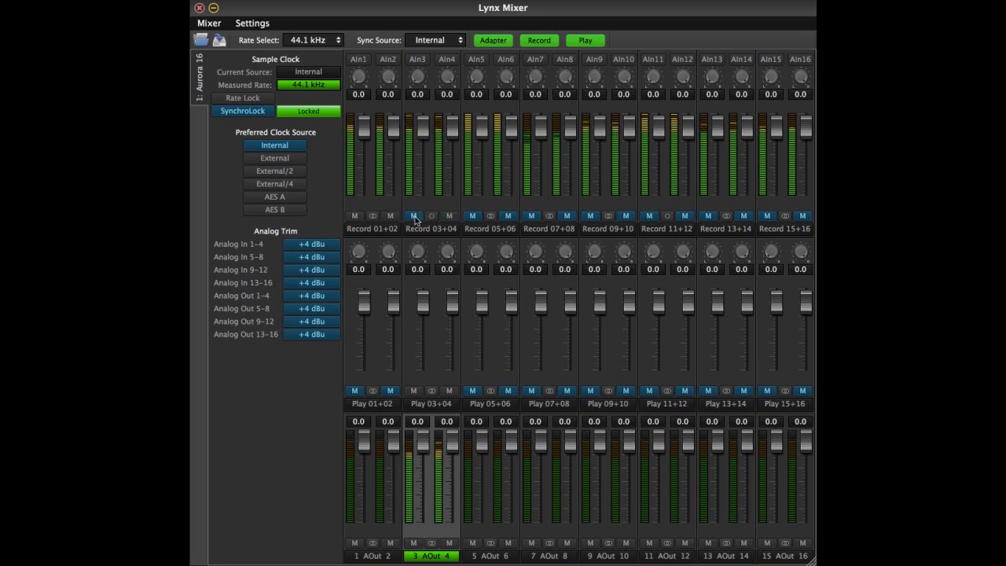
click(415, 217)
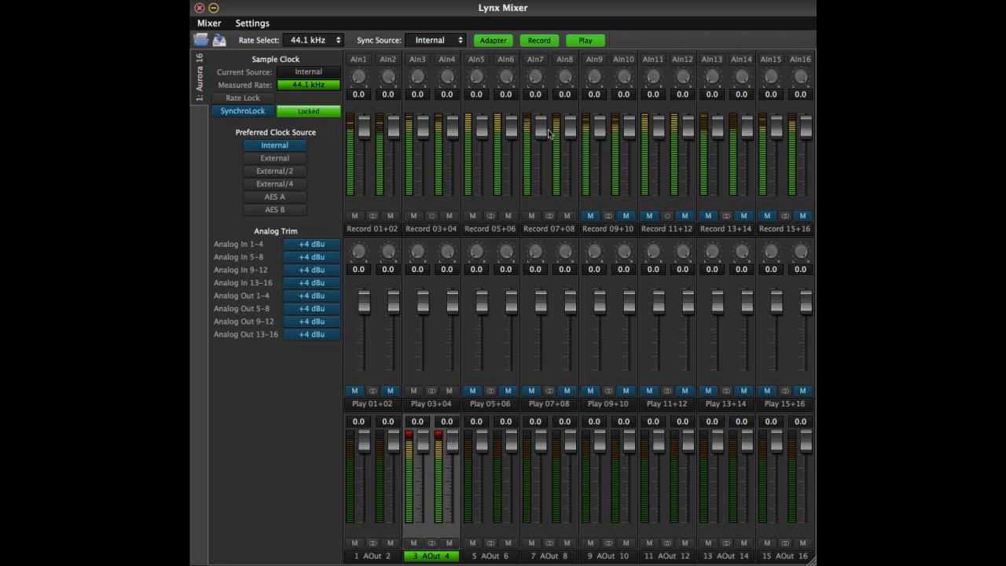
- Set AIn1–2 to -6.0, AIn3–4 near -14, AIn5–6 -16.0, AIn7–8 -25.0; unmute inputs 5–6
drag(542, 137, 512, 155)
drag(364, 127, 364, 142)
drag(422, 127, 452, 157)
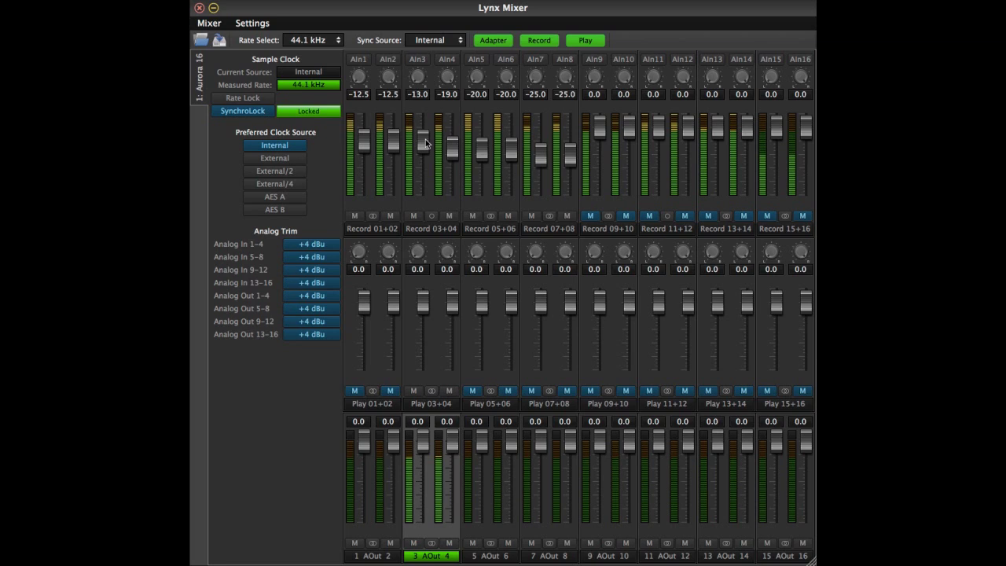
drag(393, 144, 453, 146)
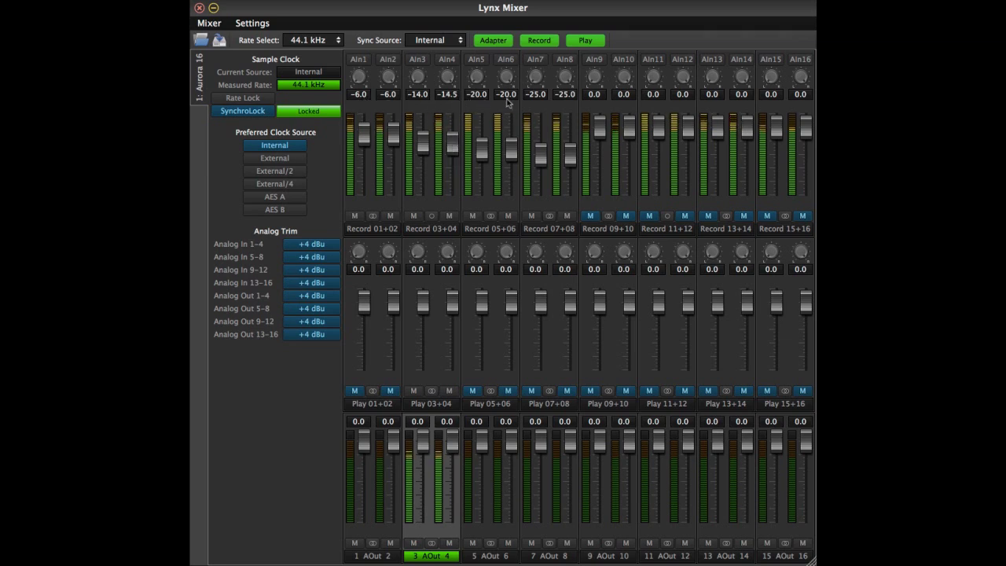
drag(515, 154, 512, 147)
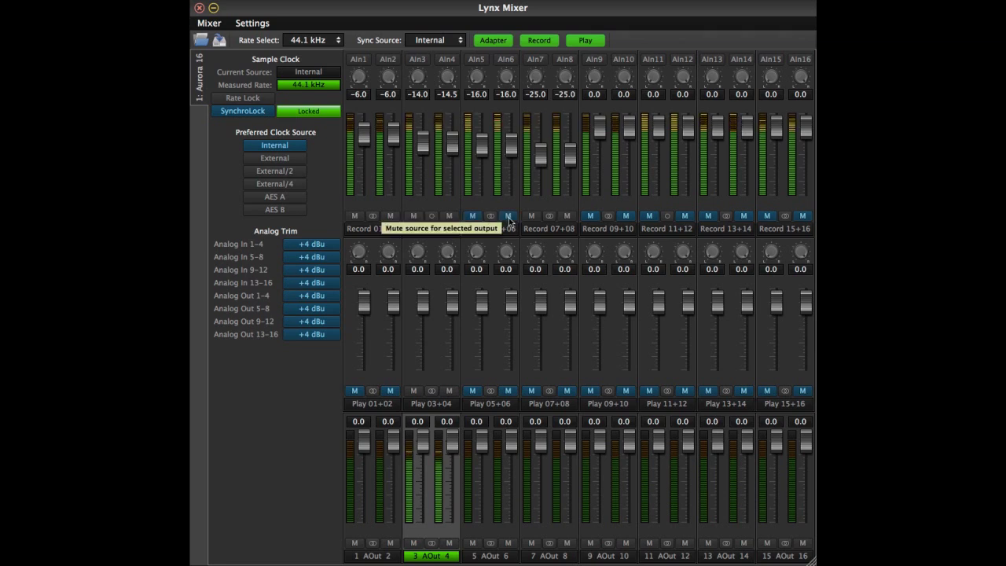
click(507, 217)
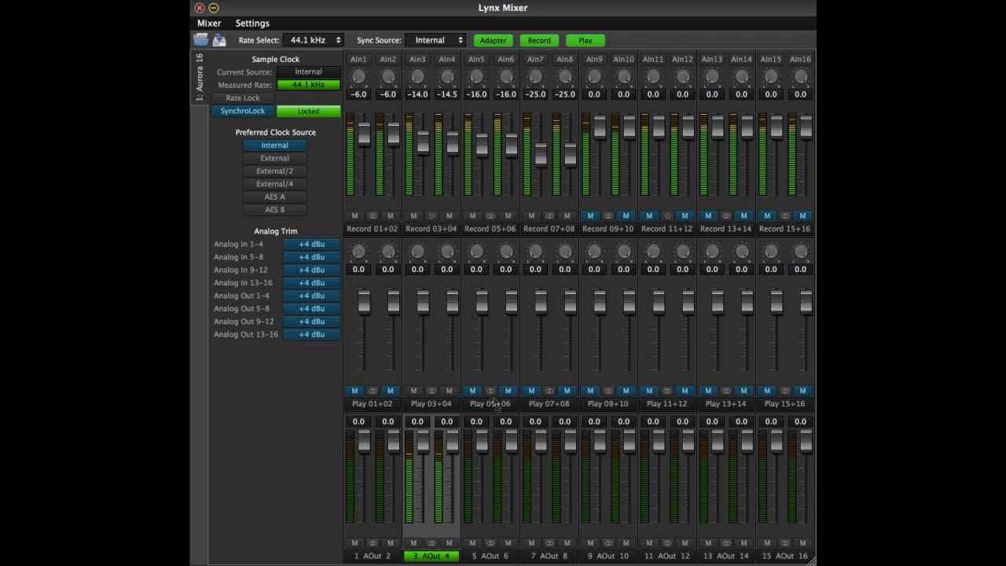
- Compare the output 5+6, 3+4 and 7+8 mixes one after another
click(494, 556)
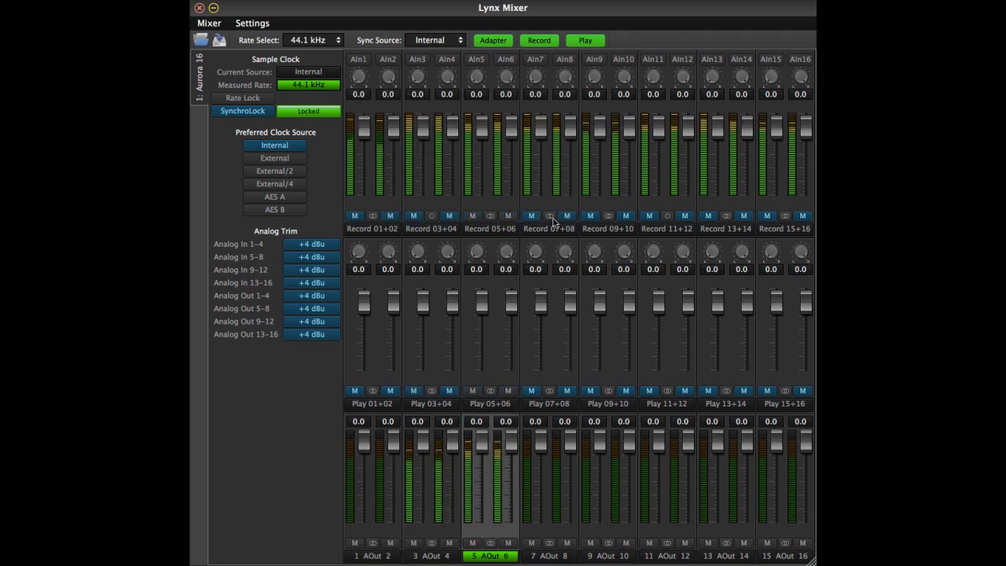
click(435, 555)
click(484, 556)
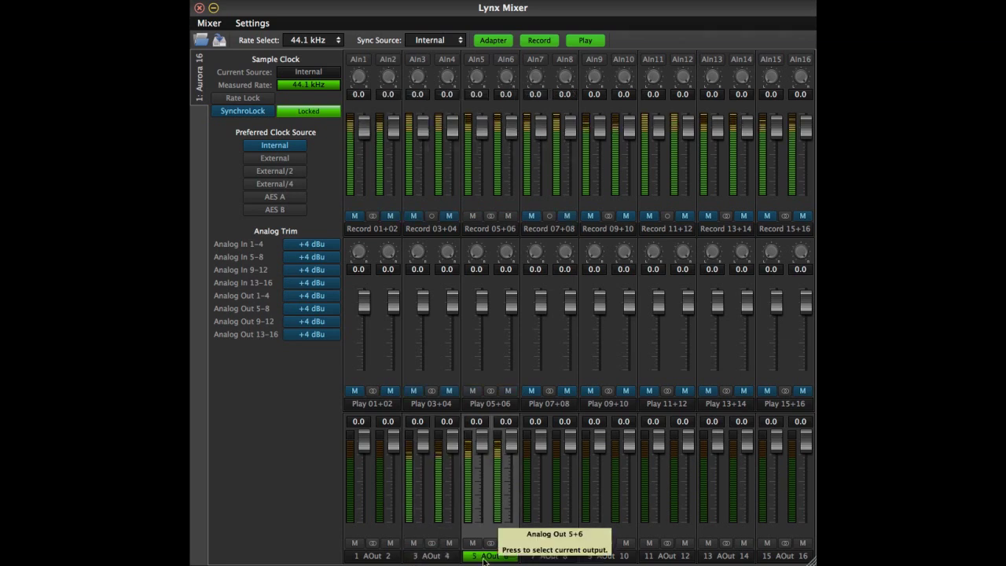
click(544, 556)
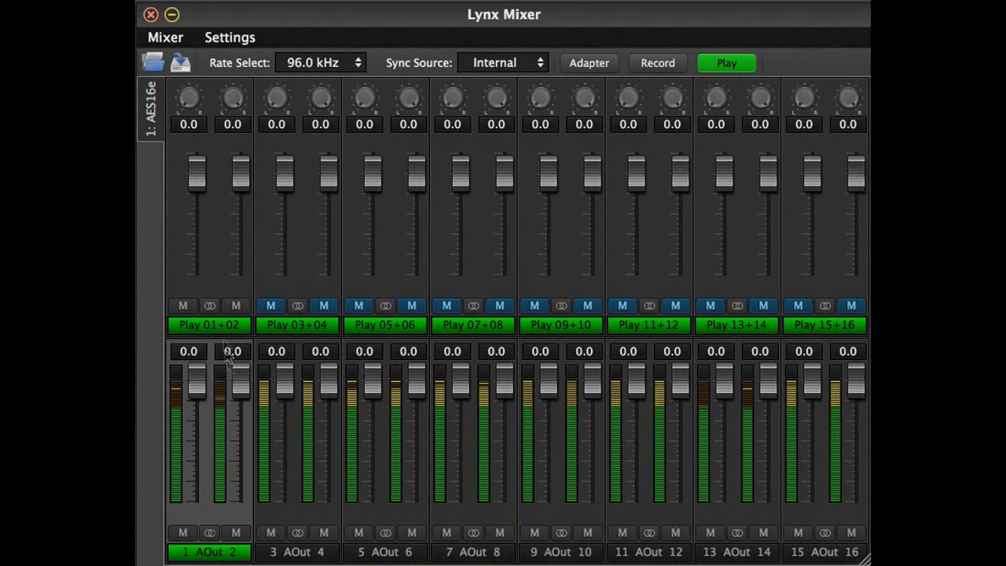
- Check the output 3+4, 5+6 and 7+8 mixes, then return to the output 1+2 mix
click(300, 554)
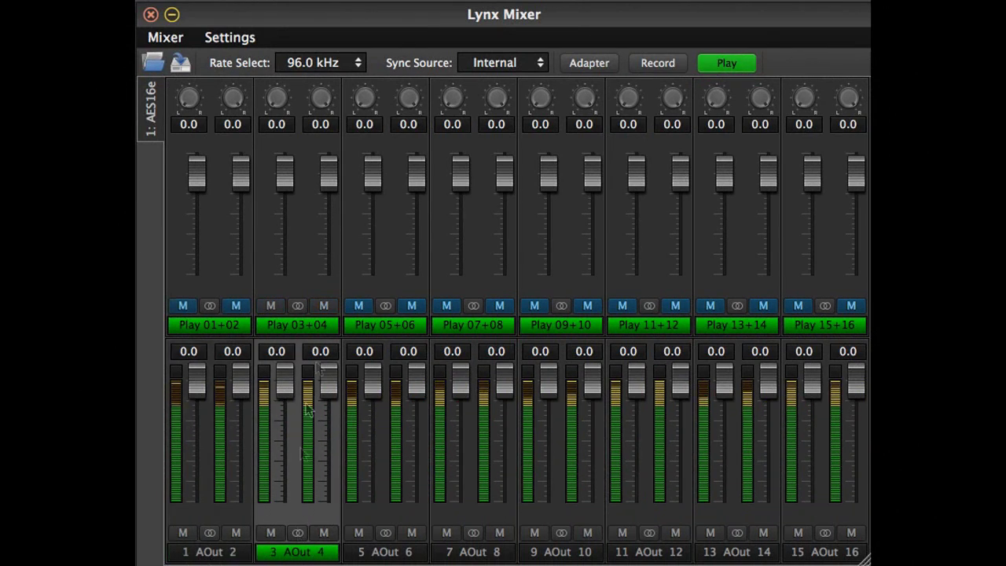
click(397, 554)
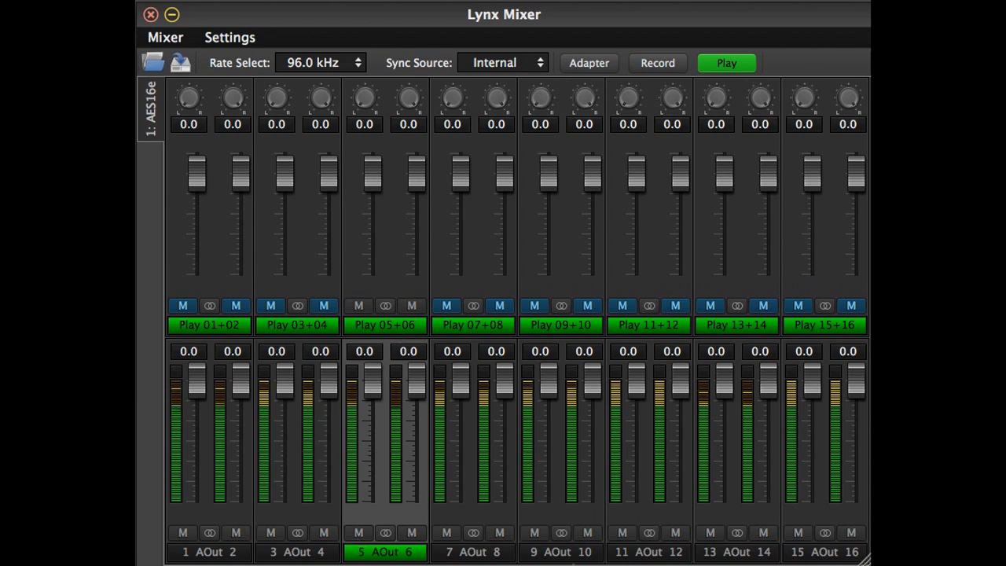
click(485, 555)
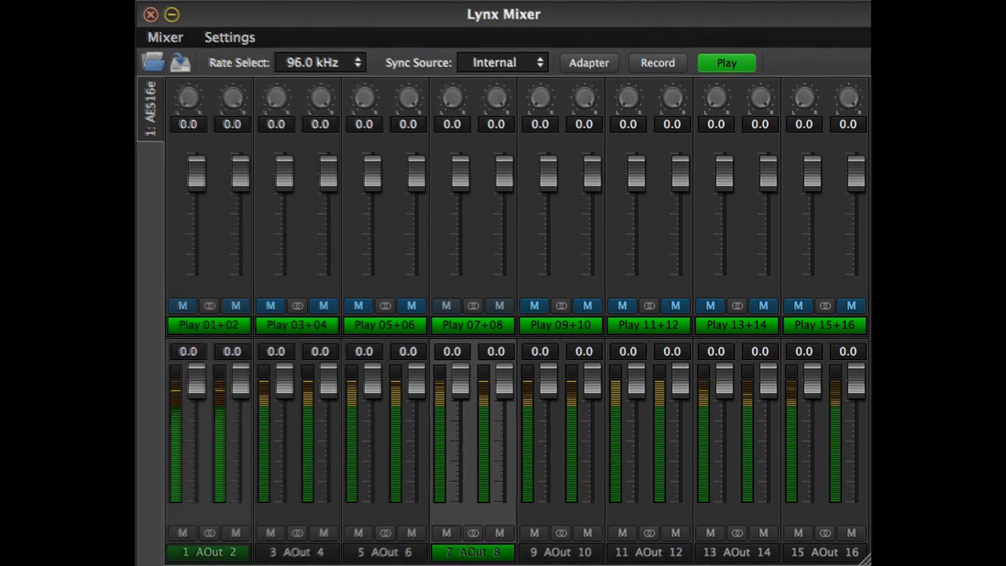
click(207, 552)
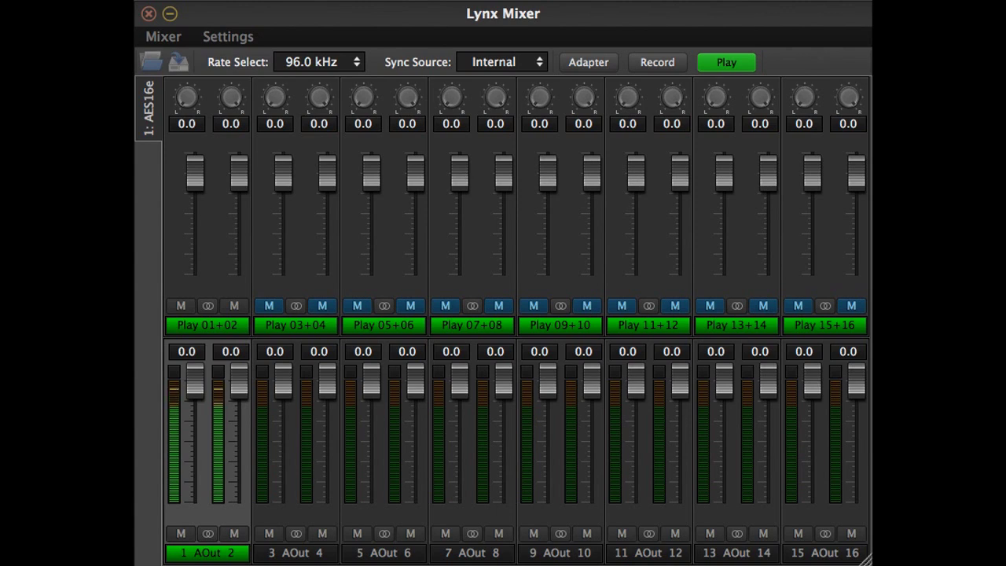
- In the output 3+4 mix, unmute Play 01+02 and lower the output level to about -16.5
click(302, 554)
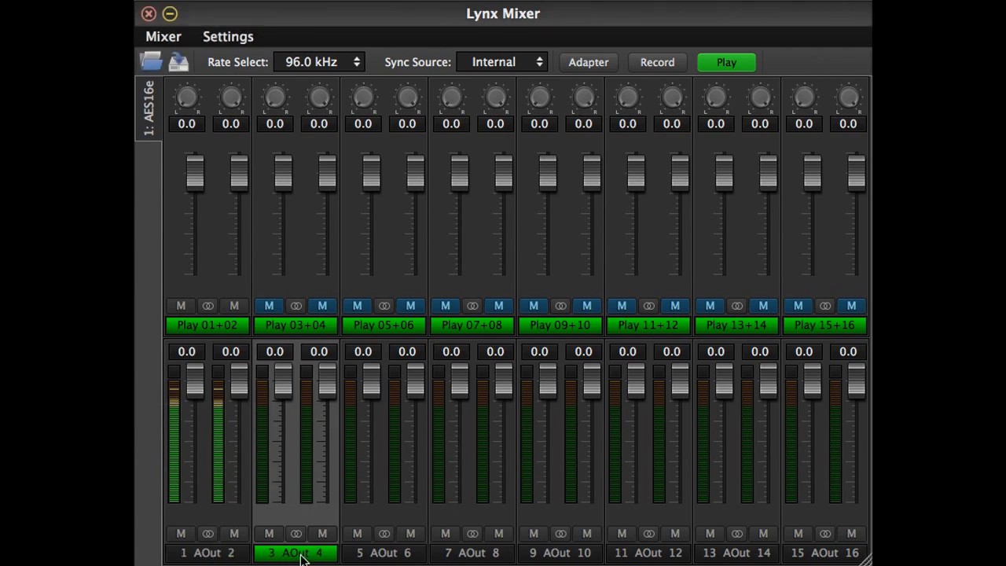
click(180, 307)
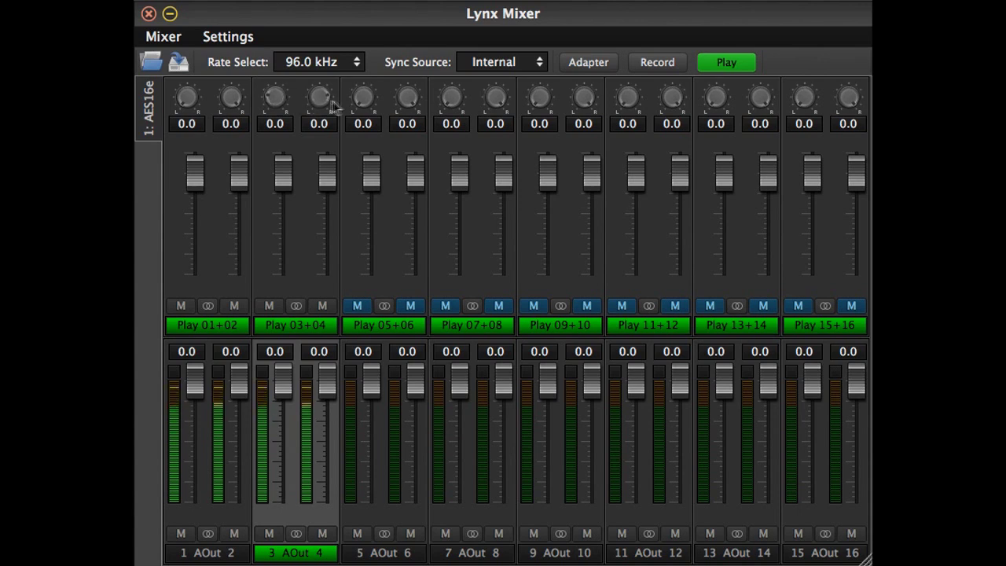
mouse_move(283, 171)
mouse_down()
mouse_move(285, 206)
mouse_move(289, 166)
mouse_up()
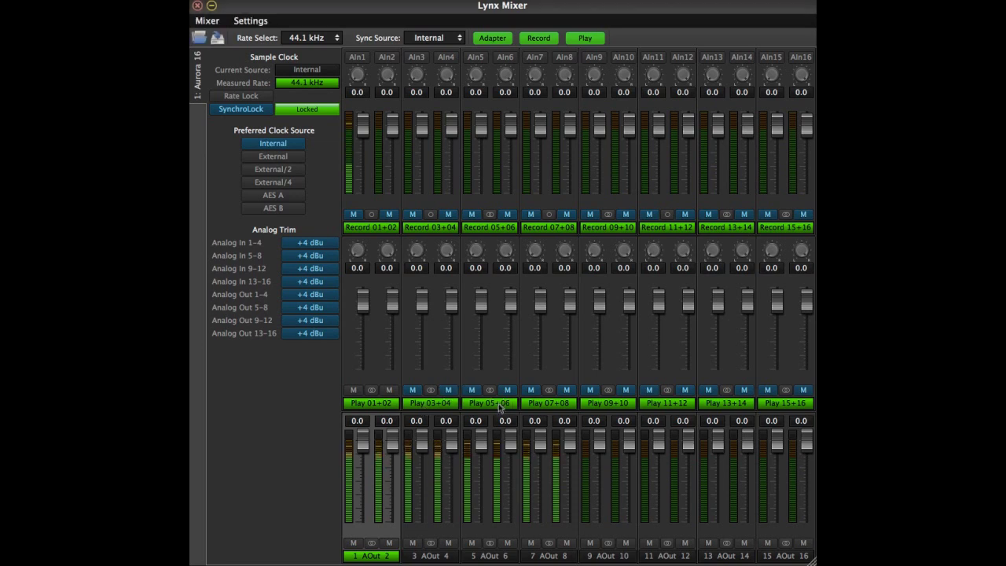
- Flip through the 5+6, 7+8 and 3+4 mixes and settle on the output 1+2 mix
click(488, 556)
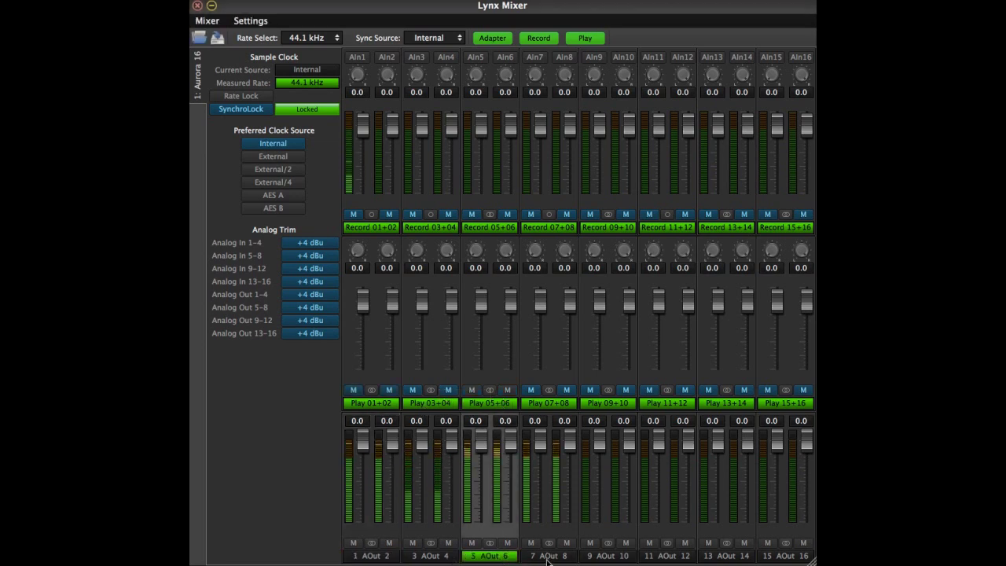
click(548, 555)
click(387, 558)
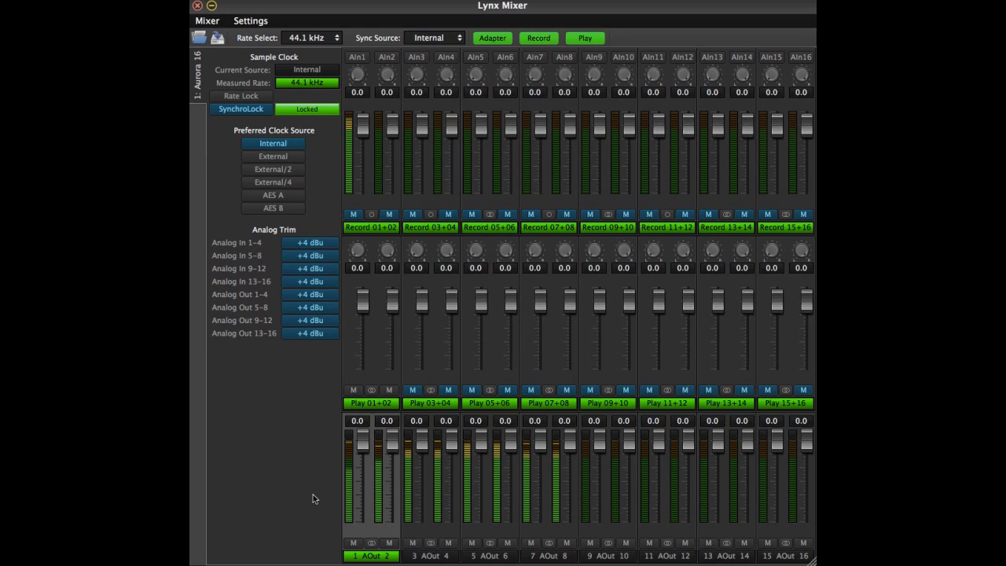
click(443, 558)
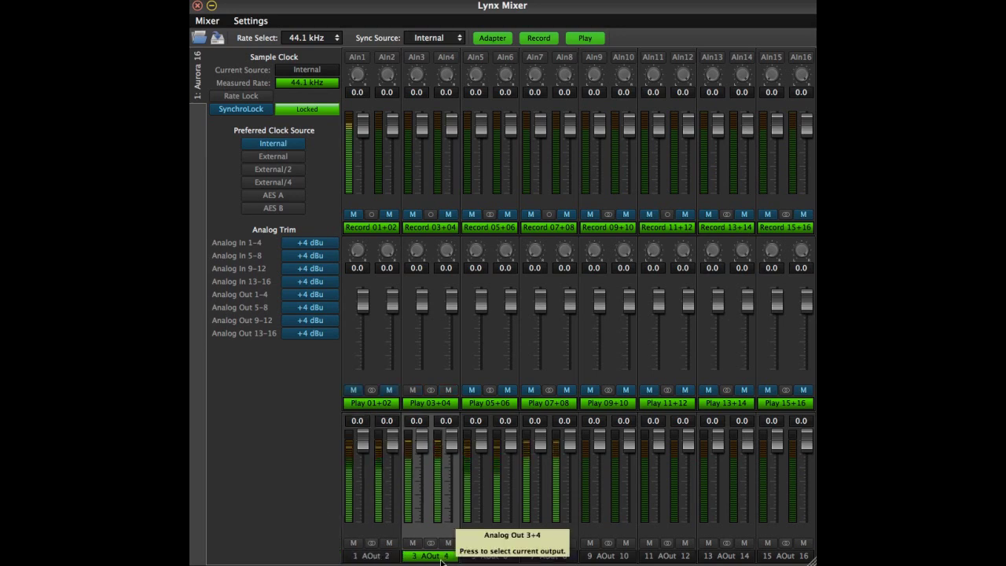
click(375, 556)
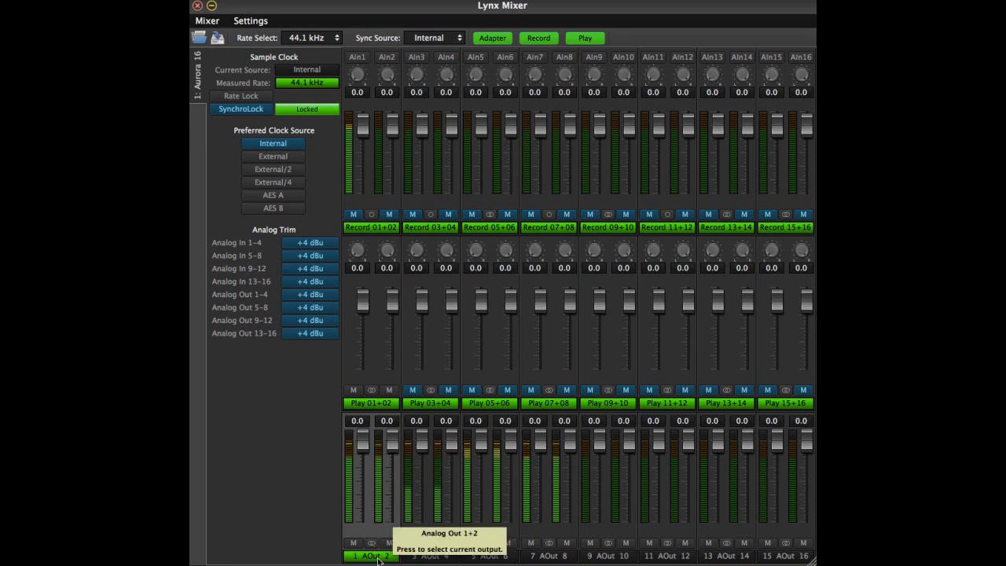
- Unmute Play 03+04, 05+06 and 07+08 in the output 1+2 mix
click(413, 390)
click(471, 390)
click(531, 391)
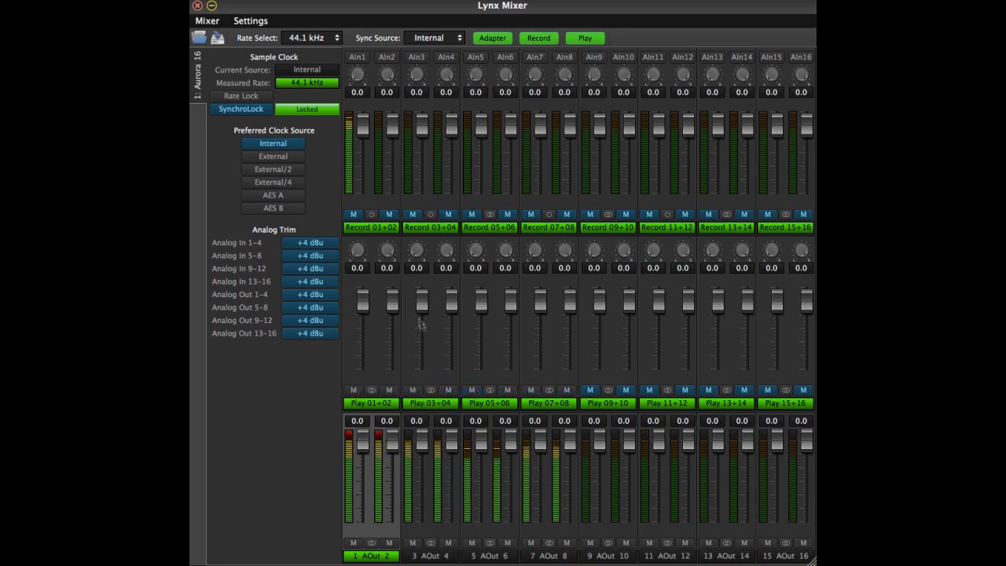
- Set Play 01+02 through 07+08 to -15.5, -11.0, -12.5 and -9.5, and unmute input 1
drag(399, 306, 422, 319)
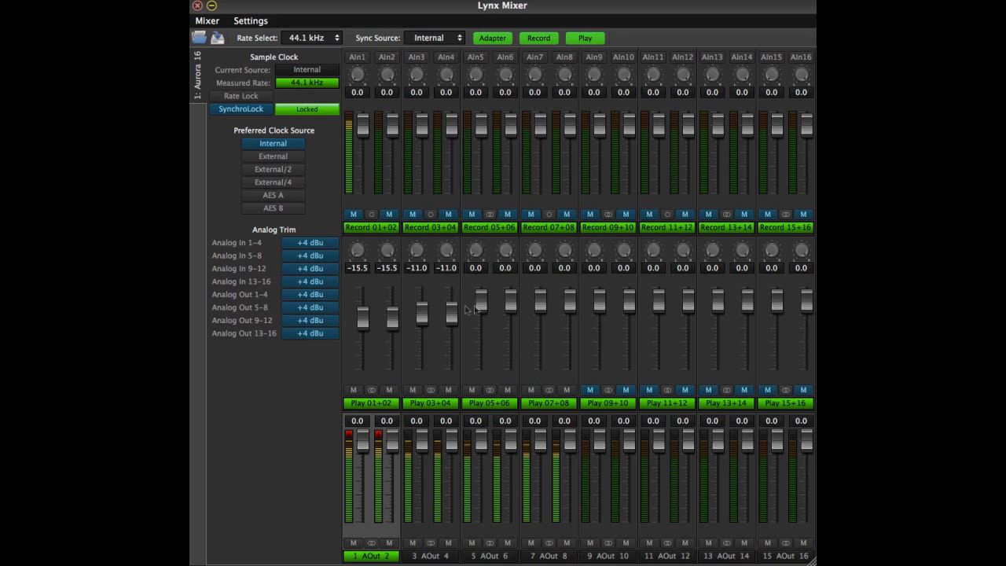
drag(481, 305, 481, 320)
drag(544, 304, 542, 318)
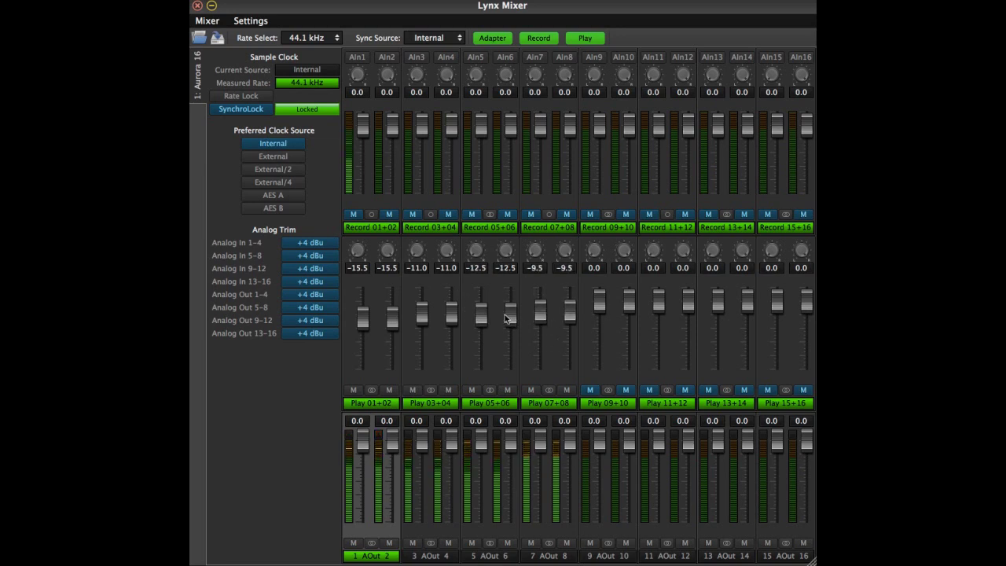
click(354, 215)
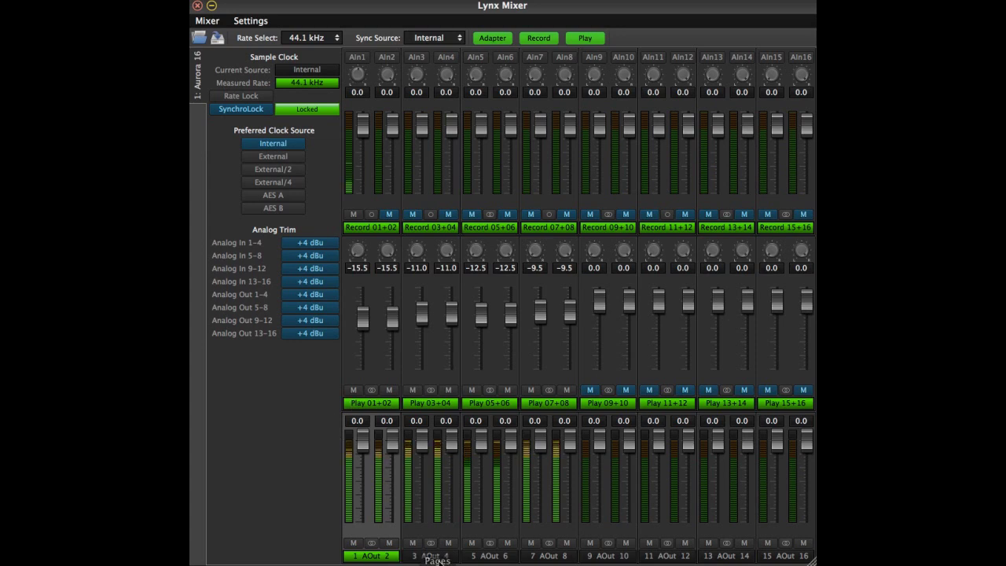
- In the output 3+4 mix, unmute Play 07+08 and input 1
click(431, 555)
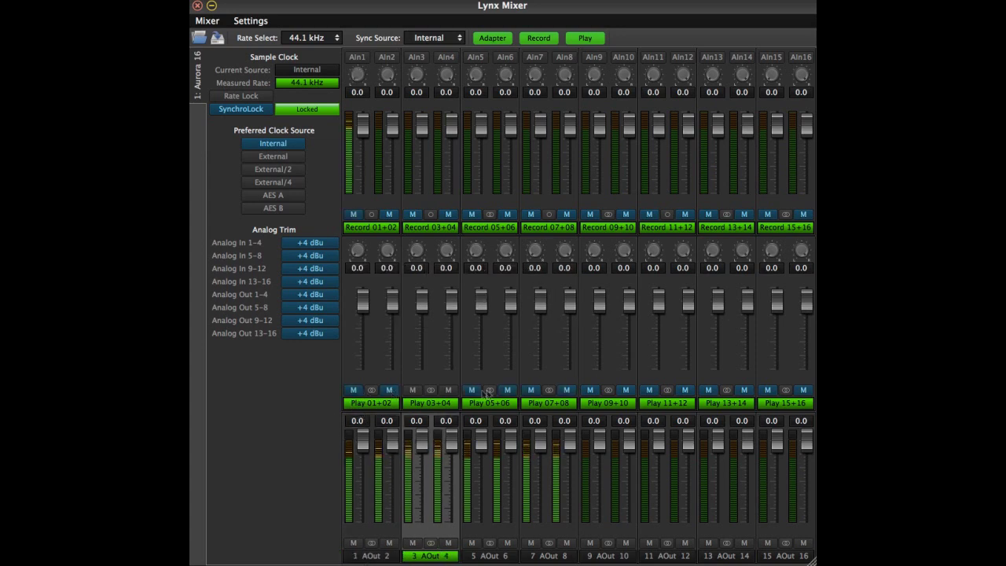
click(530, 393)
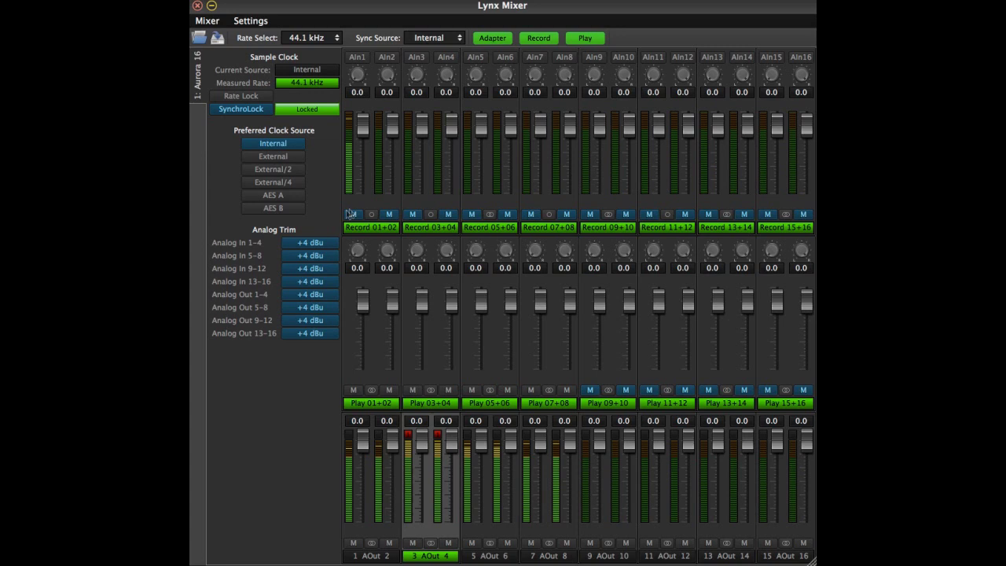
click(353, 214)
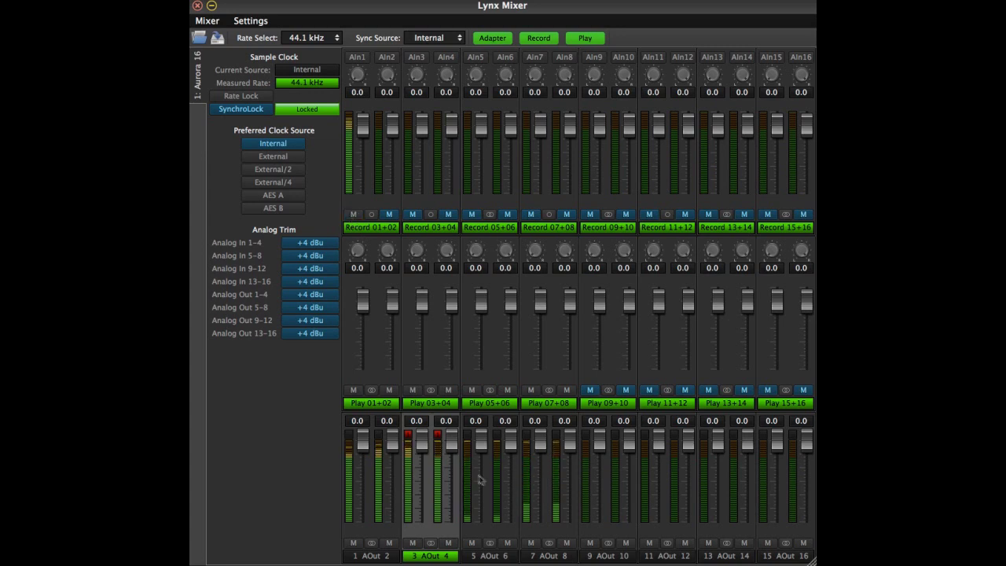
- Pull the output 3+4 level to -17.0, raise input 1 to 5.5, and lower Play 05+06 to -21.0
drag(451, 443, 454, 461)
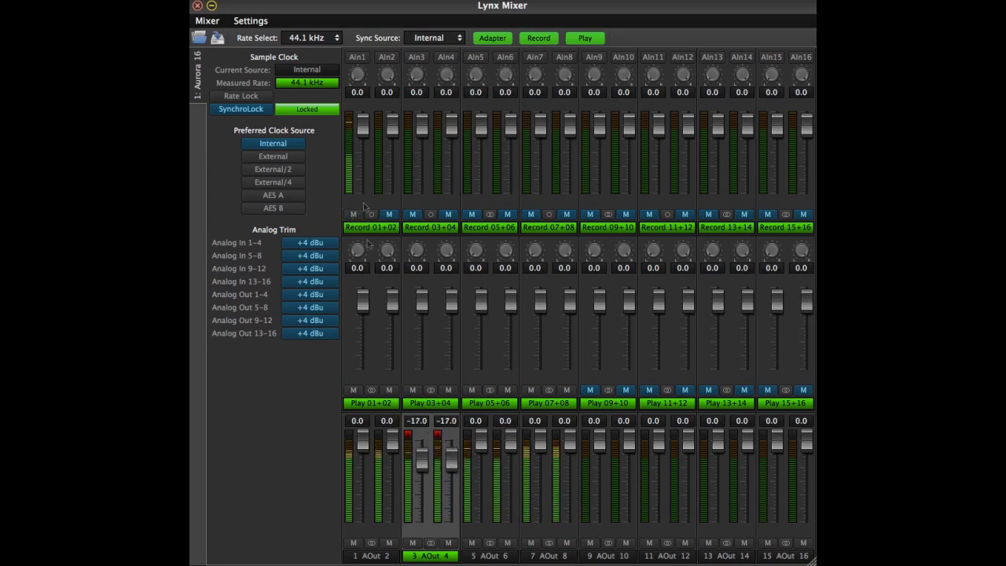
drag(363, 127, 362, 118)
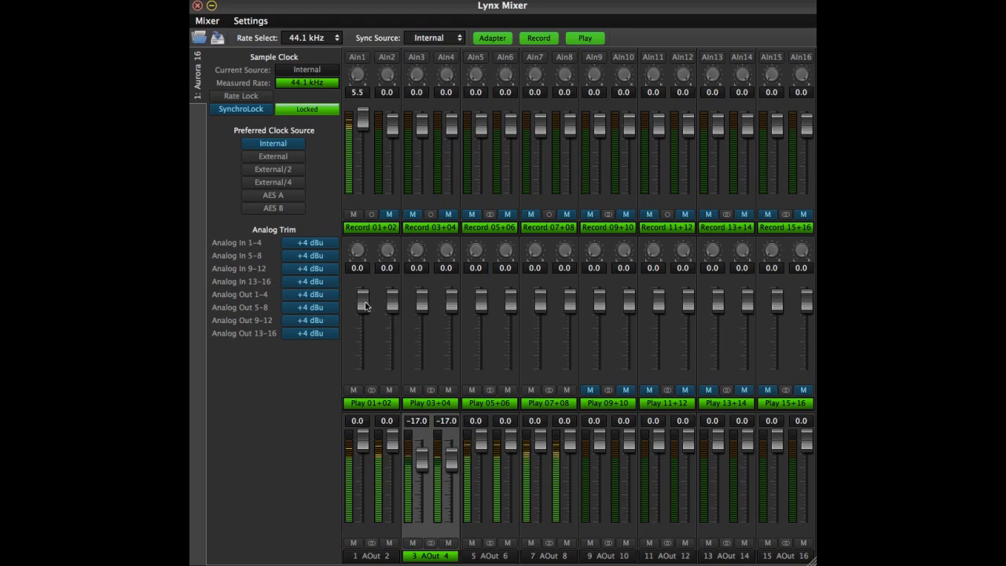
drag(362, 300, 362, 314)
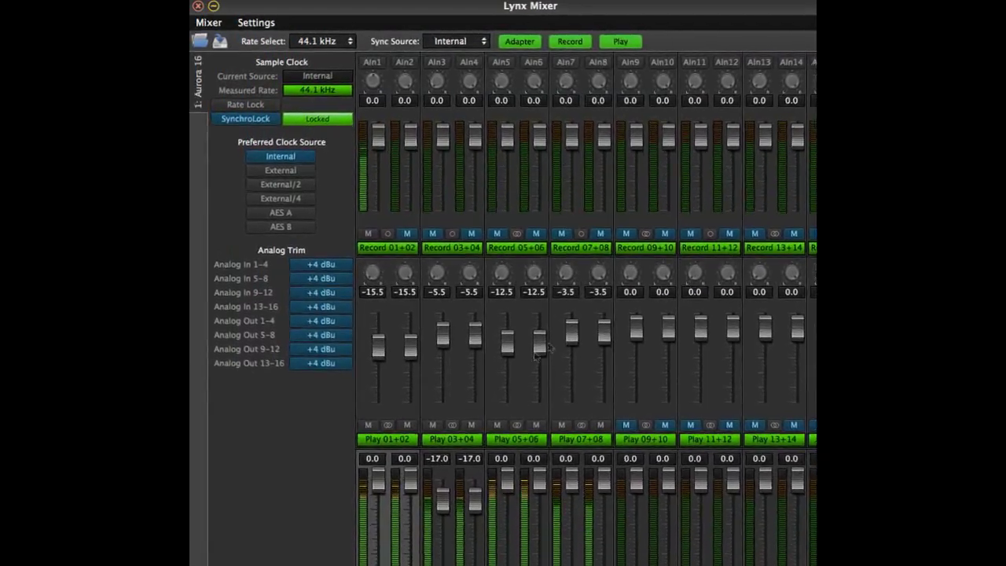
drag(547, 348, 554, 367)
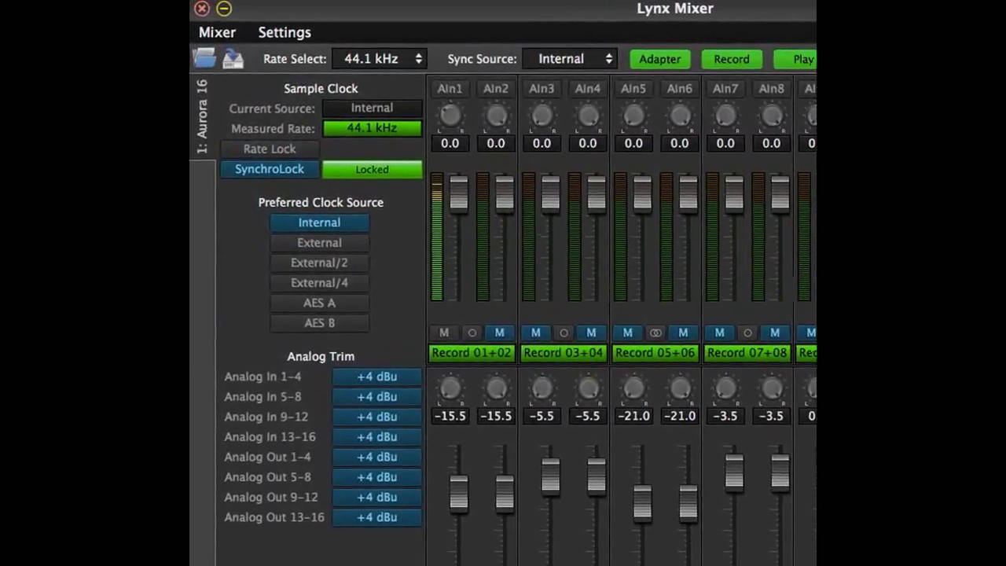
- Start Mixer > Save Scene and name the scene 'session'
click(210, 36)
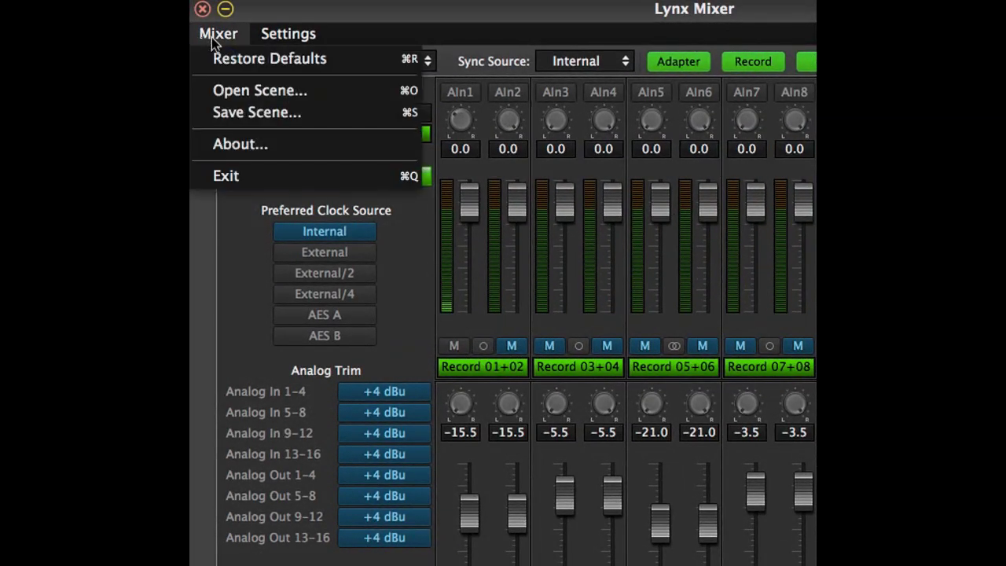
click(238, 111)
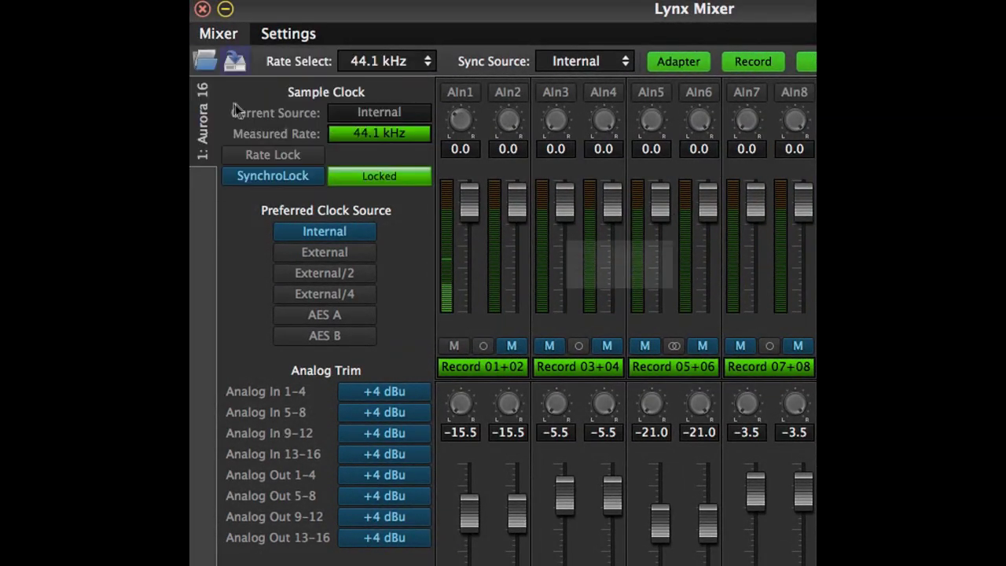
text(session)
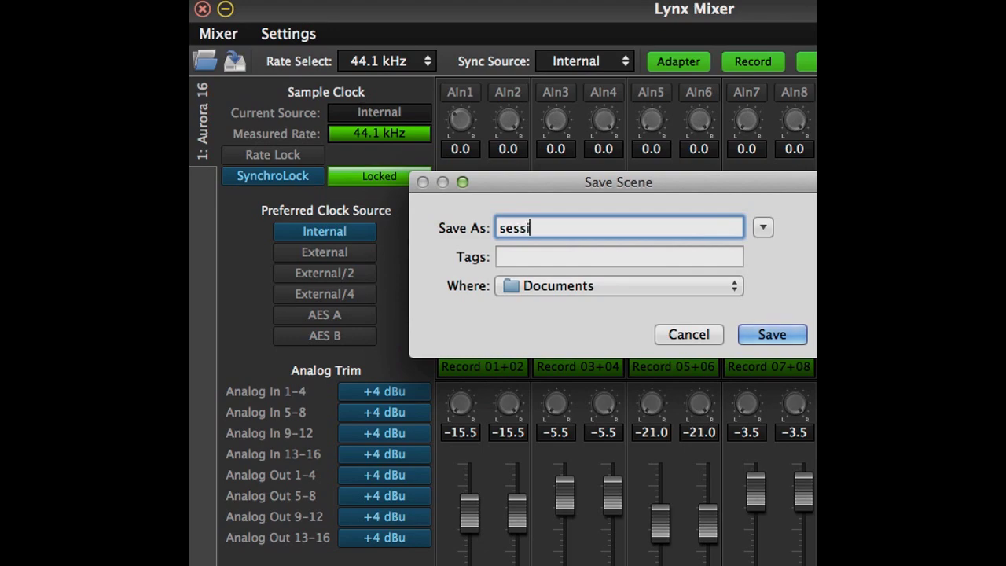